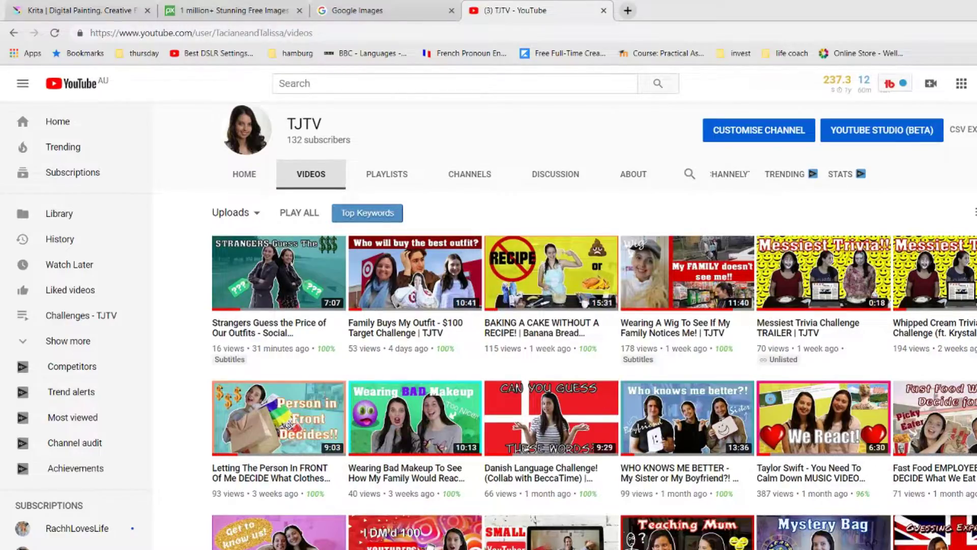
# Scroll down the Krita website page before moving to the empty Krita workspace.
pyautogui.scroll(-3, 594, 326)
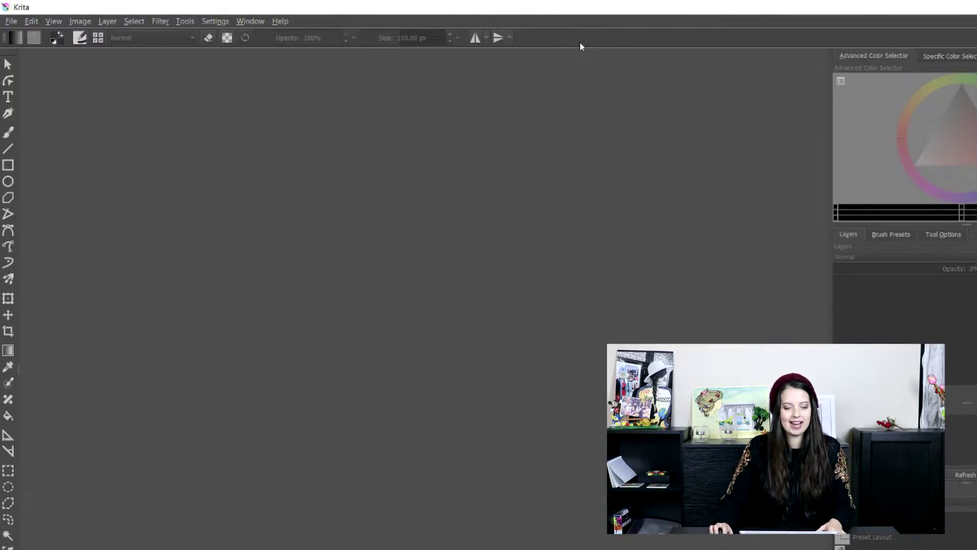
# Create a new Custom Document canvas at 1280 × 720 px.
pyautogui.click(10, 21)
pyautogui.click(21, 36)
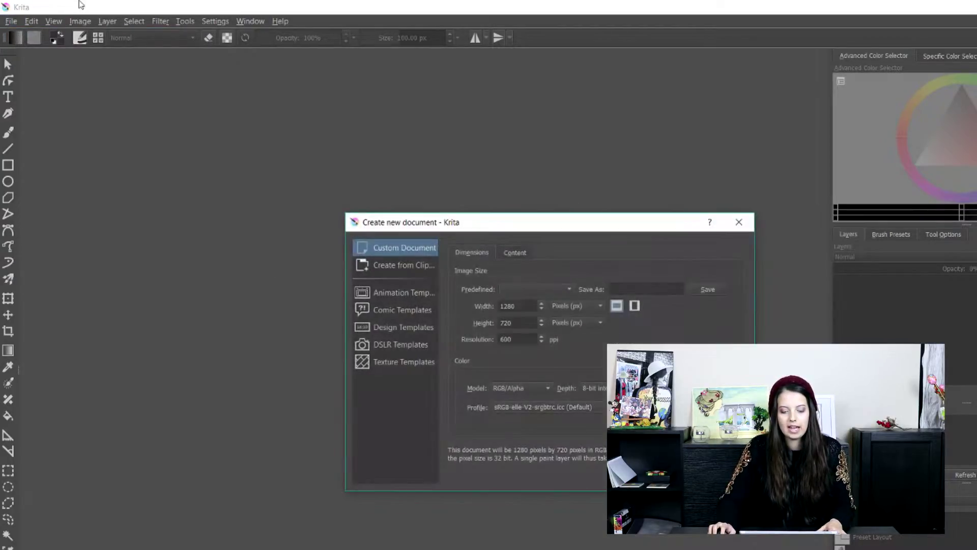
pyautogui.moveTo(451, 224); pyautogui.dragTo(298, 107)
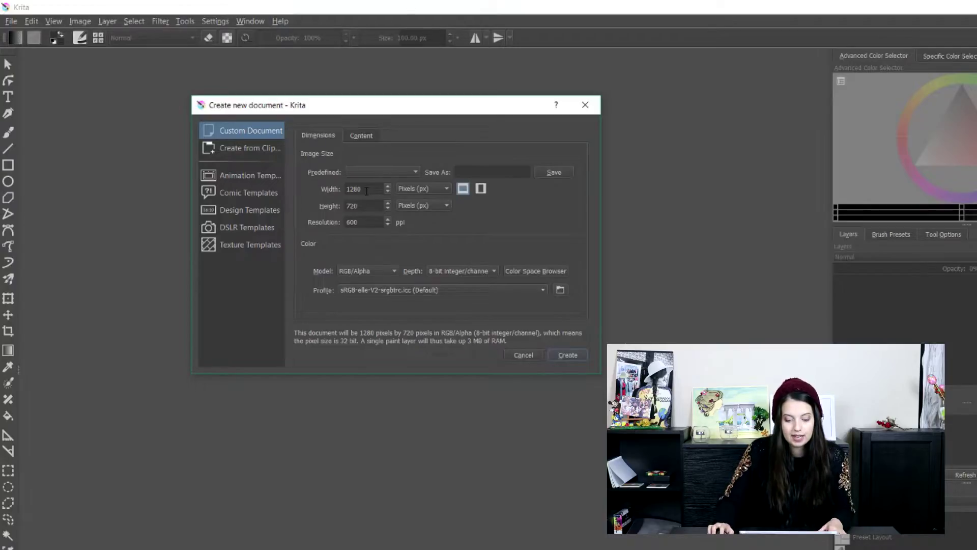
pyautogui.click(568, 355)
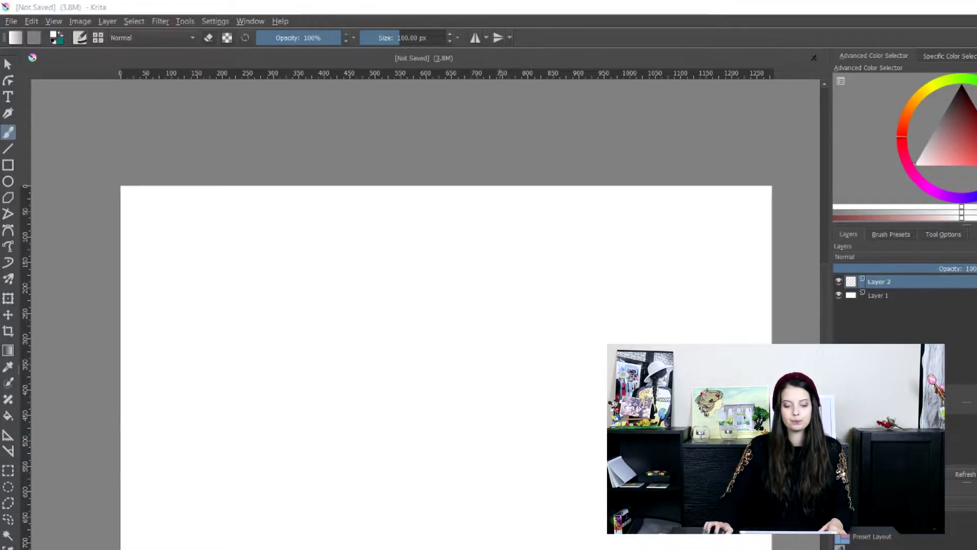
# Open the recreating tik tok videos thumbnail folder in File Explorer.
pyautogui.press('super+e')
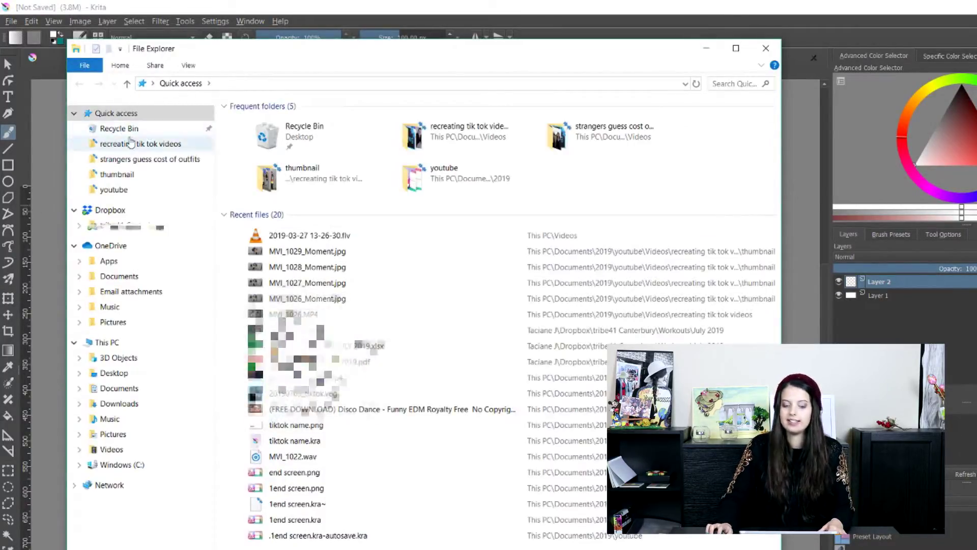
pyautogui.click(140, 144)
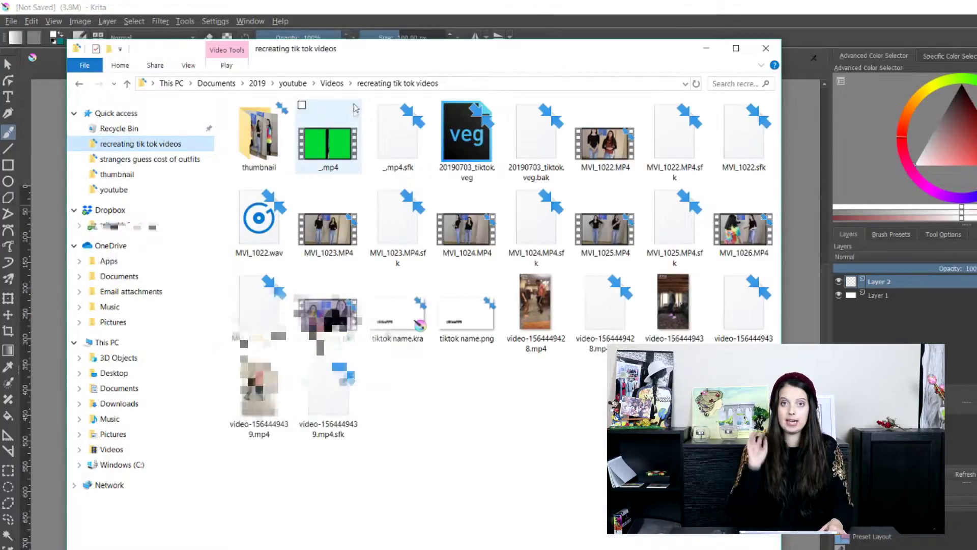
pyautogui.doubleClick(264, 152)
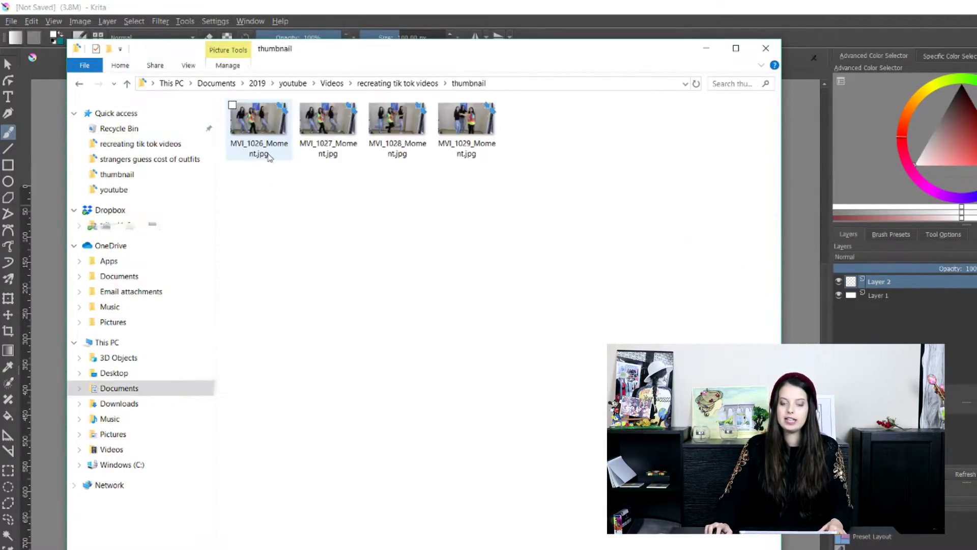
pyautogui.rightClick(504, 159)
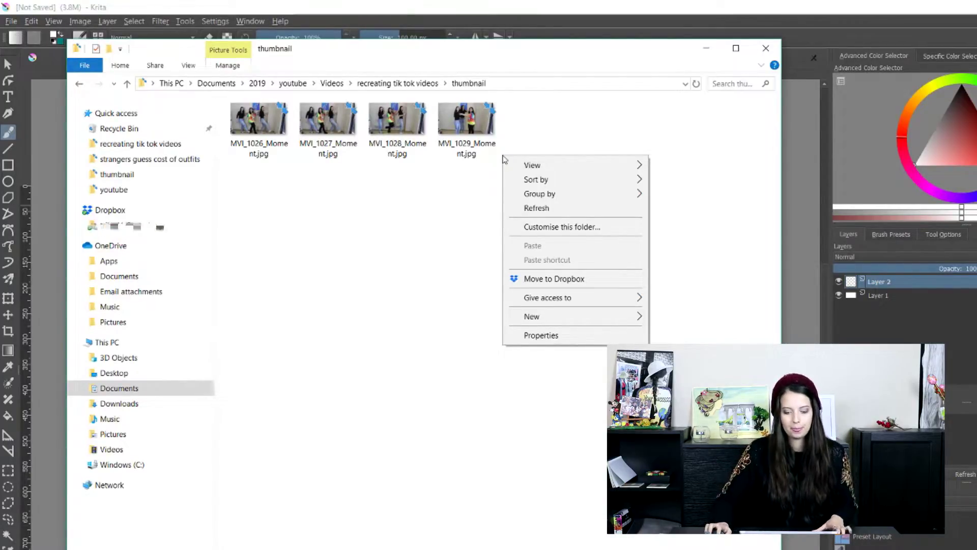
# Drag MVI_1027_Moment.jpg onto the canvas and insert it as a new layer.
pyautogui.click(328, 119)
pyautogui.moveTo(163, 48); pyautogui.dragTo(787, 109)
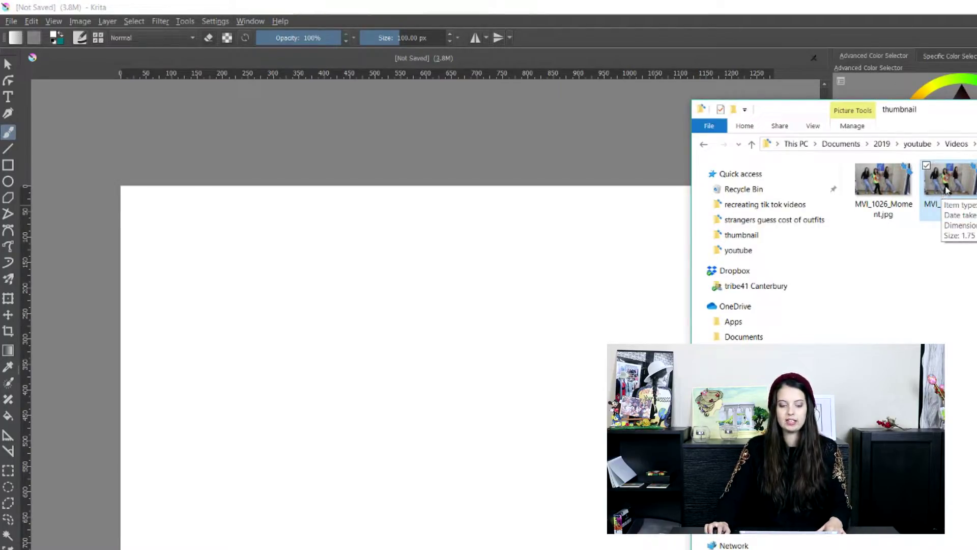
pyautogui.moveTo(947, 190); pyautogui.dragTo(336, 327)
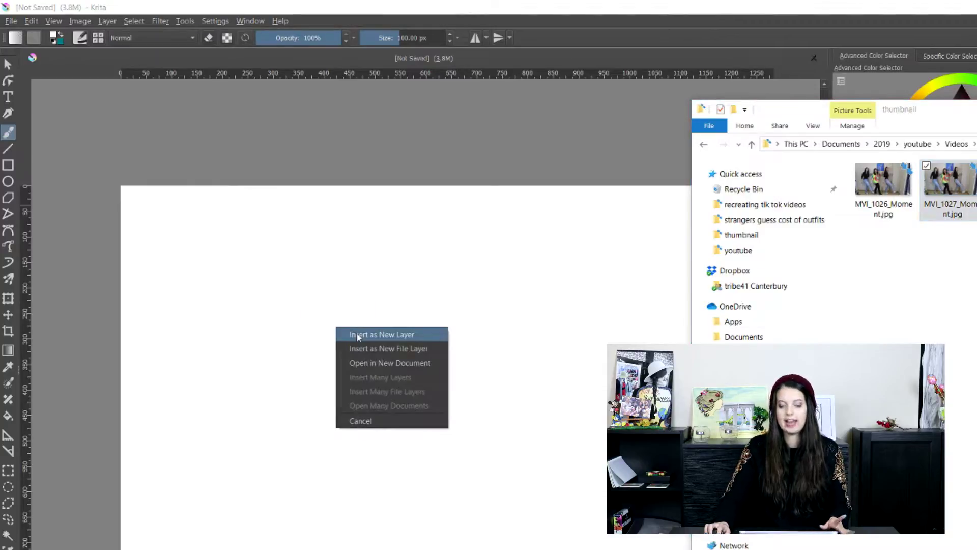
pyautogui.click(358, 335)
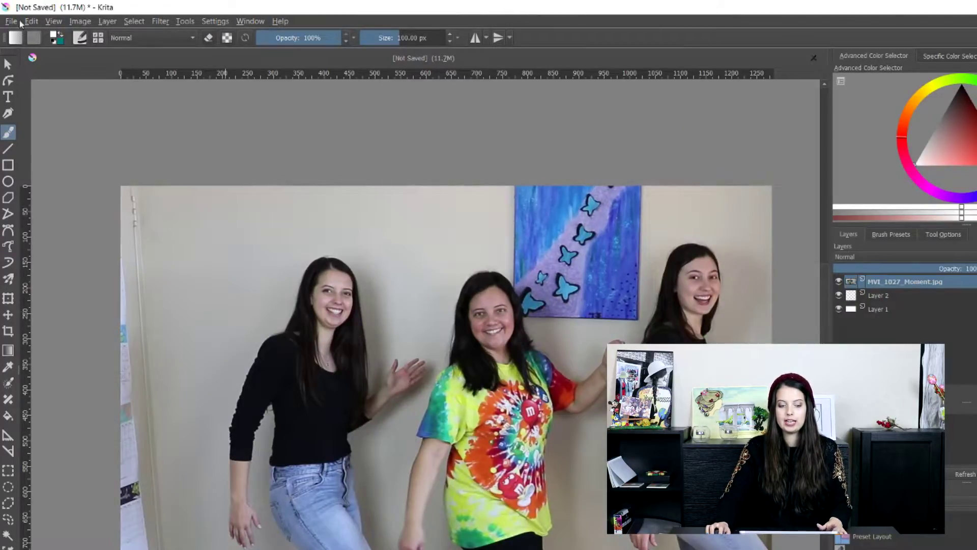
# Scale and shift the dancers photo with the transform tool so it covers the 1280 × 720 canvas.
pyautogui.click(12, 23)
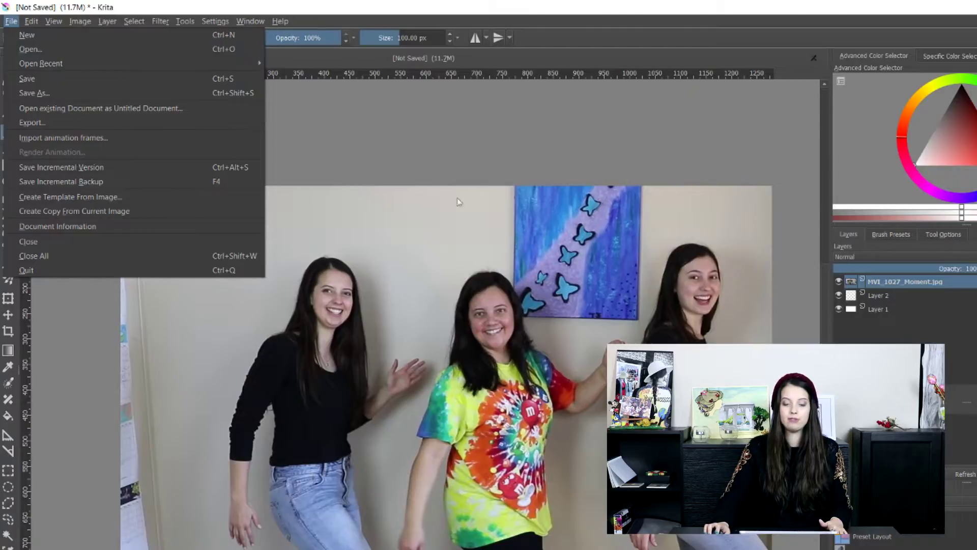
pyautogui.click(446, 152)
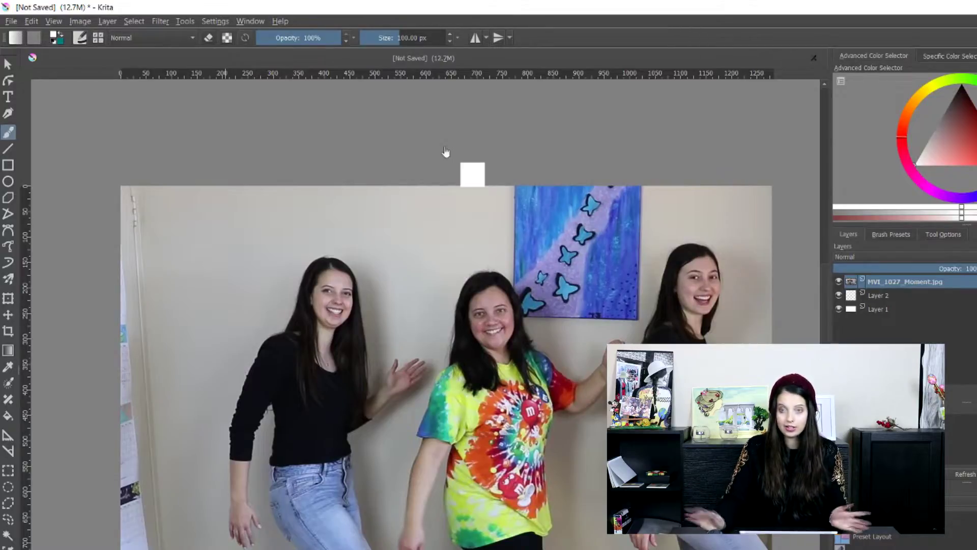
pyautogui.hotkey('ctrl', 't')
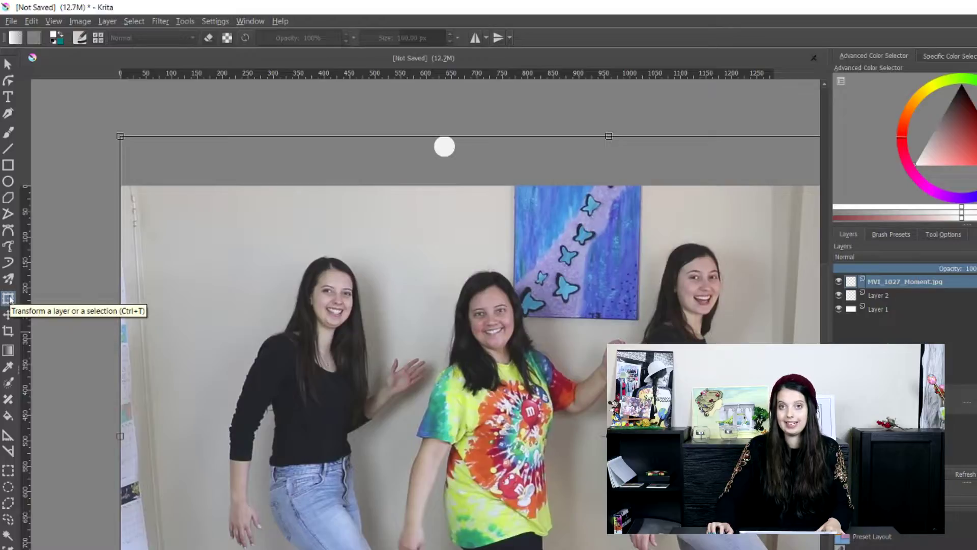
pyautogui.click(8, 298)
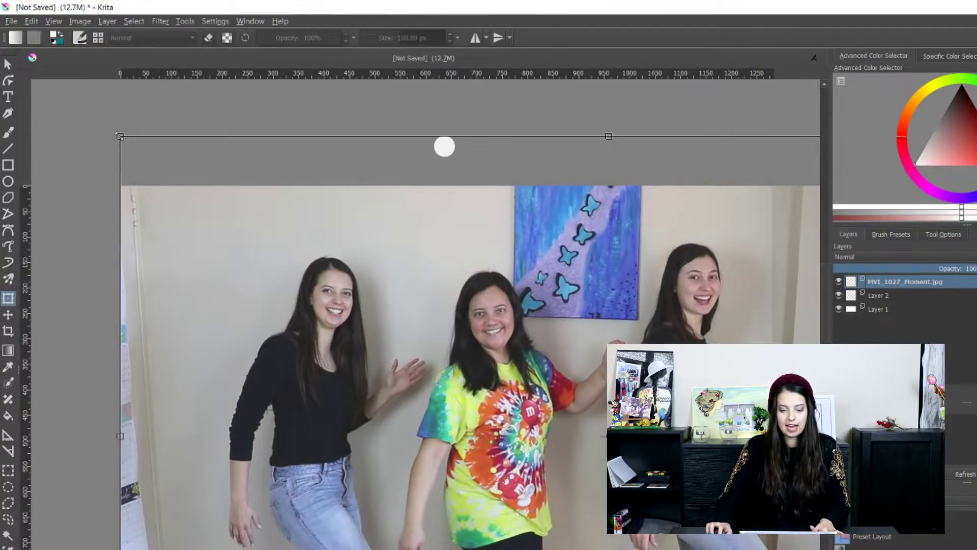
pyautogui.moveTo(120, 136); pyautogui.dragTo(449, 338)
pyautogui.hotkey('ctrl', 'z')
pyautogui.moveTo(258, 142); pyautogui.dragTo(314, 165)
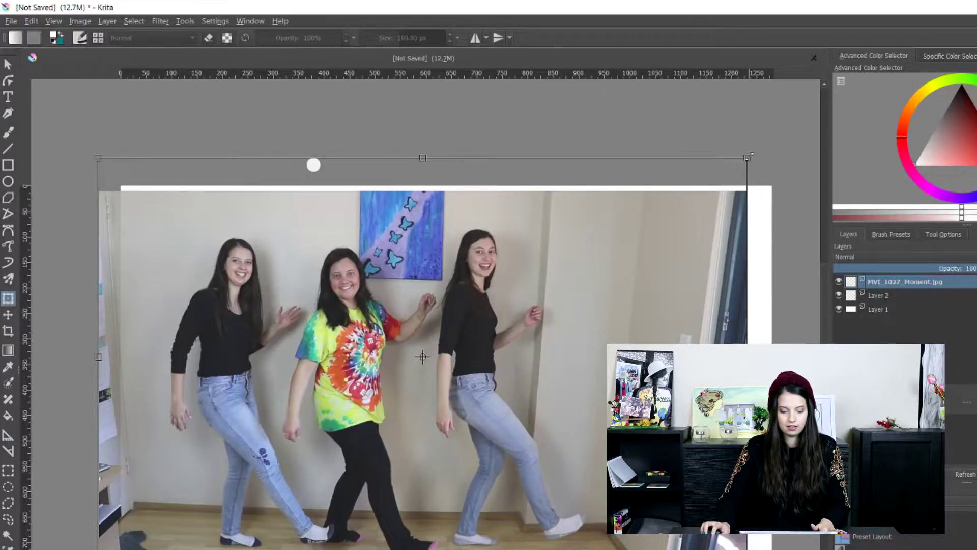
pyautogui.moveTo(747, 159)
pyautogui.mouseDown()
pyautogui.moveTo(777, 142)
pyautogui.moveTo(741, 146)
pyautogui.mouseUp()
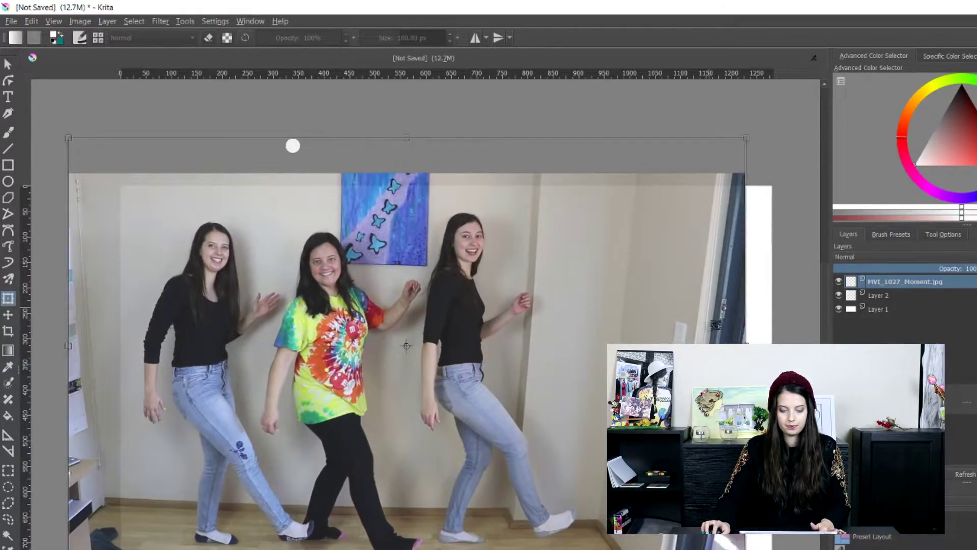
pyautogui.moveTo(709, 326); pyautogui.dragTo(739, 329)
pyautogui.press('Return')
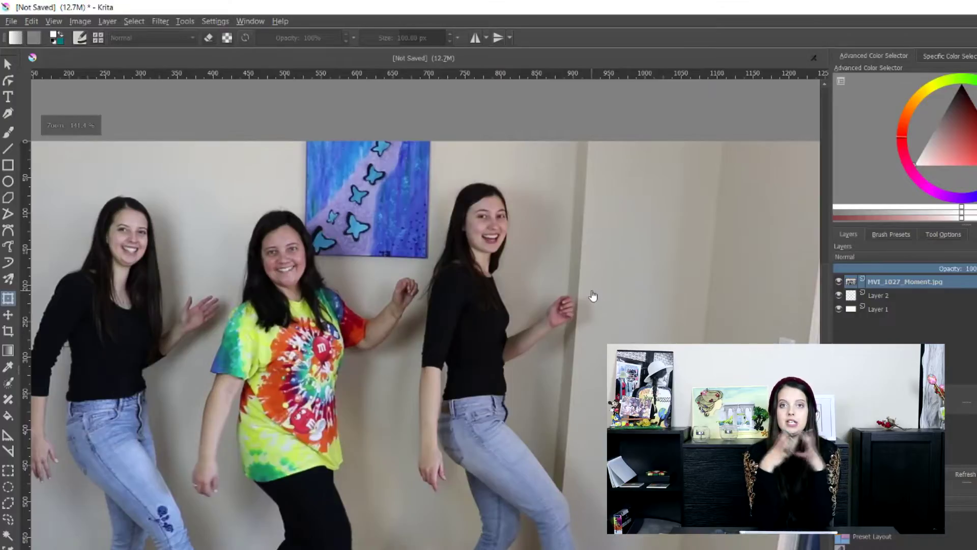
# Choose the Polygonal Selection Tool and display its Tool Options.
pyautogui.scroll(-1, 593, 296)
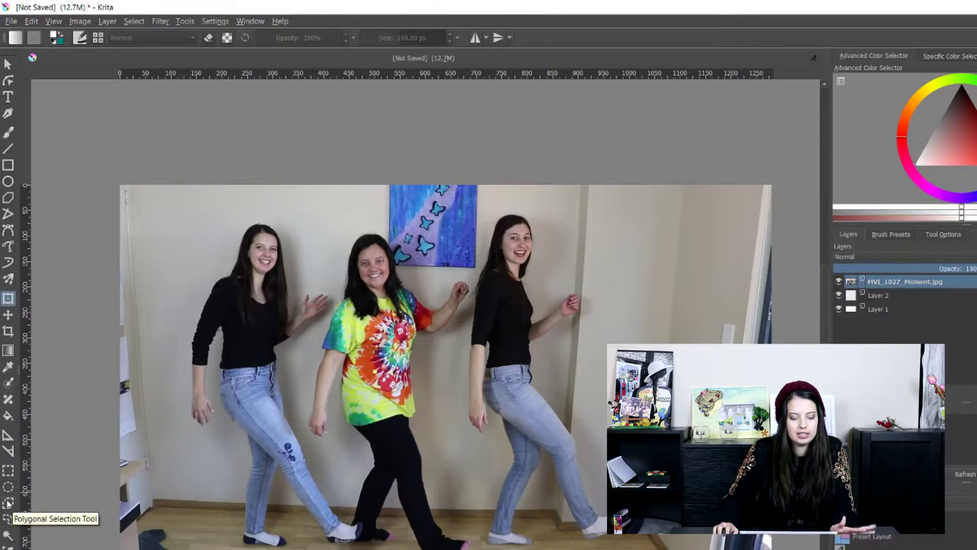
pyautogui.click(7, 503)
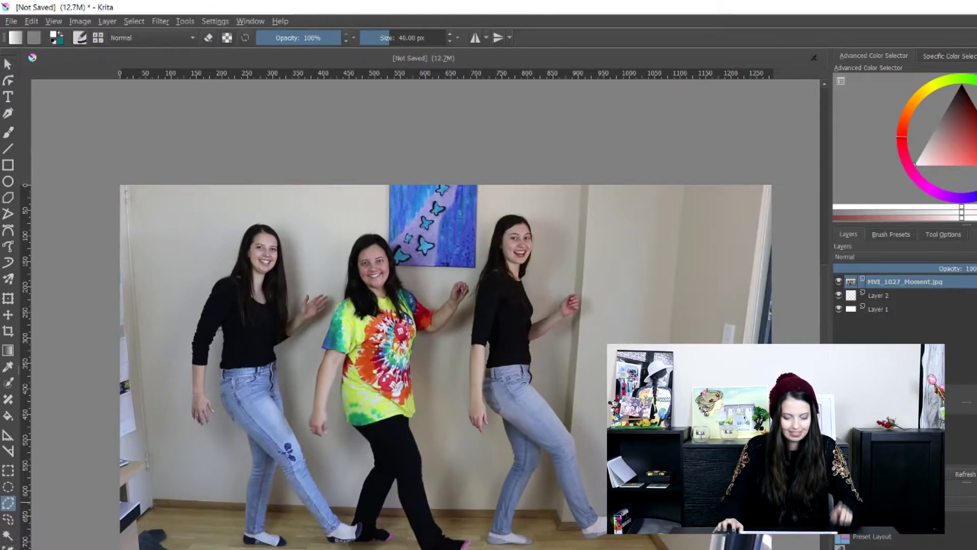
pyautogui.scroll(1, 284, 367)
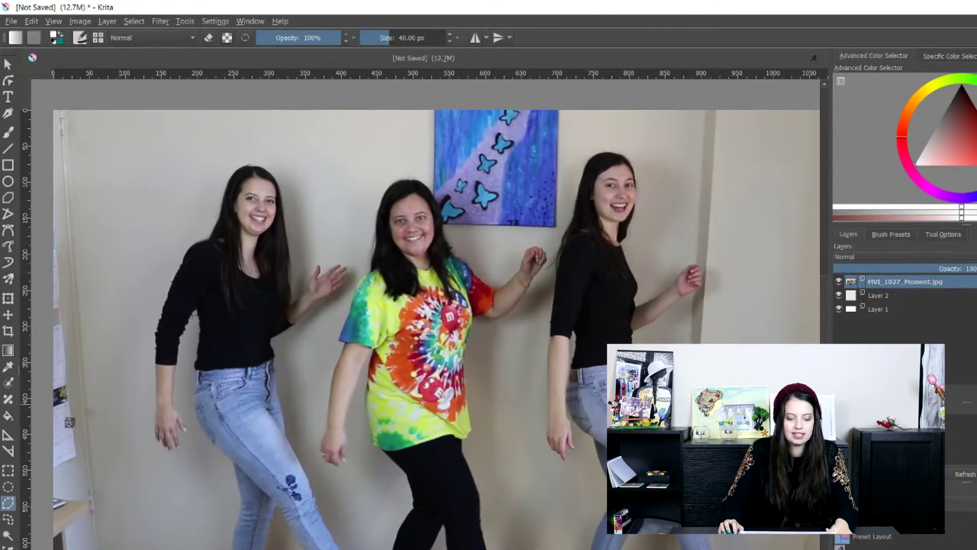
pyautogui.scroll(1, 247, 308)
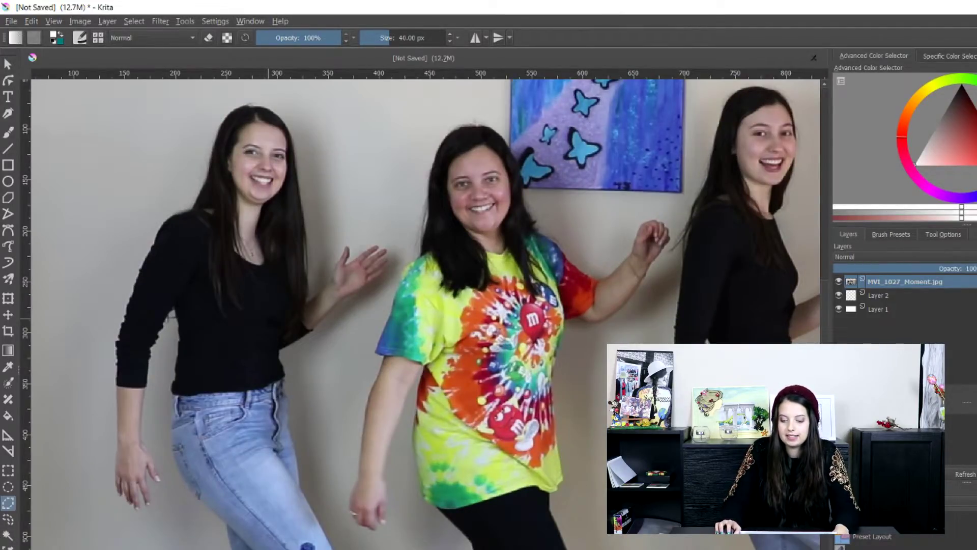
pyautogui.click(937, 235)
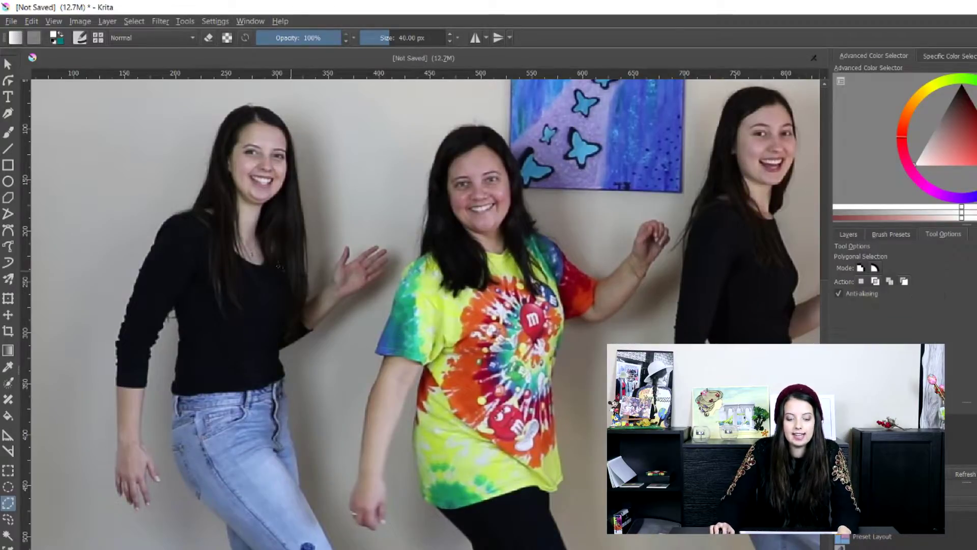
# Select a diamond-shaped area on the left dancer's shirt.
pyautogui.click(198, 330)
pyautogui.click(209, 270)
pyautogui.click(231, 260)
pyautogui.click(276, 292)
pyautogui.click(224, 351)
pyautogui.click(198, 330)
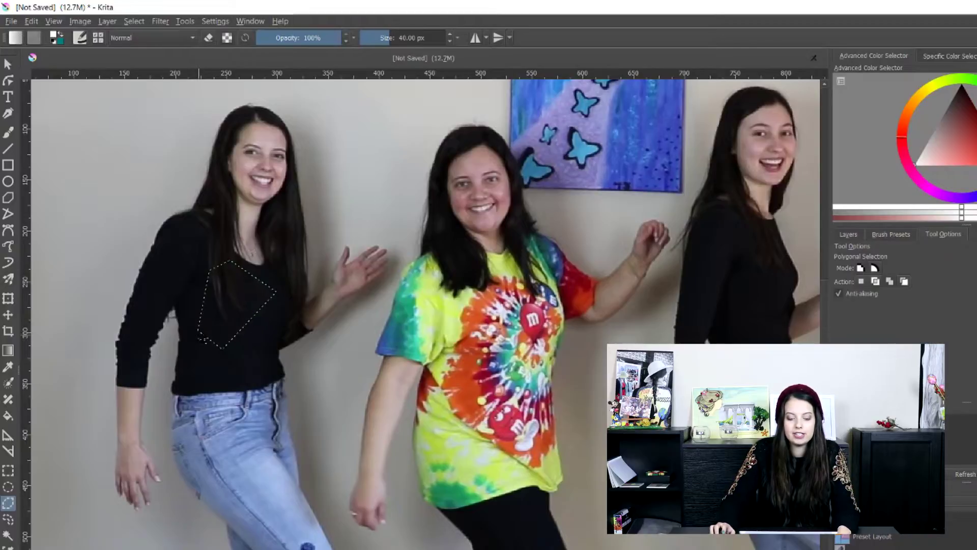
# Add a triangular selection on the left dancer's jeans.
pyautogui.click(207, 409)
pyautogui.click(253, 417)
pyautogui.click(230, 493)
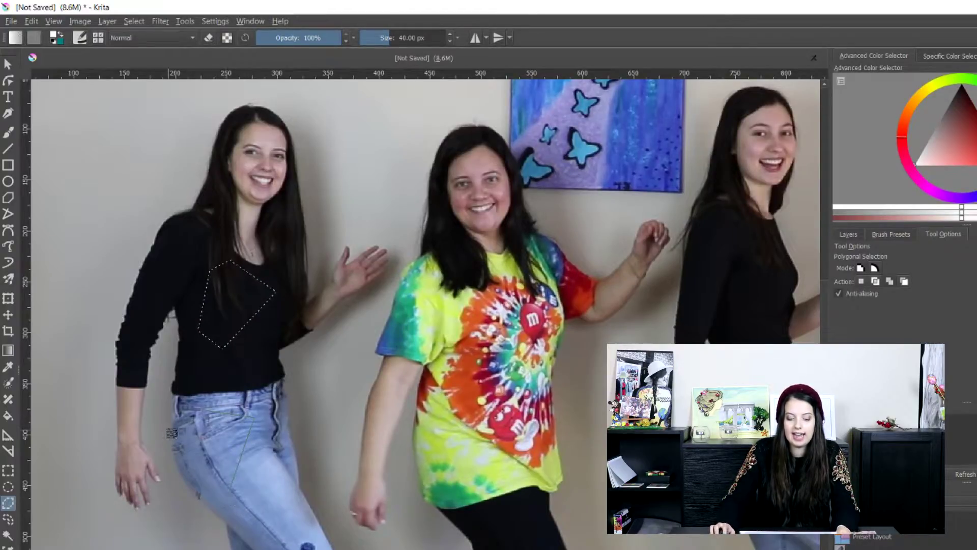
pyautogui.click(201, 411)
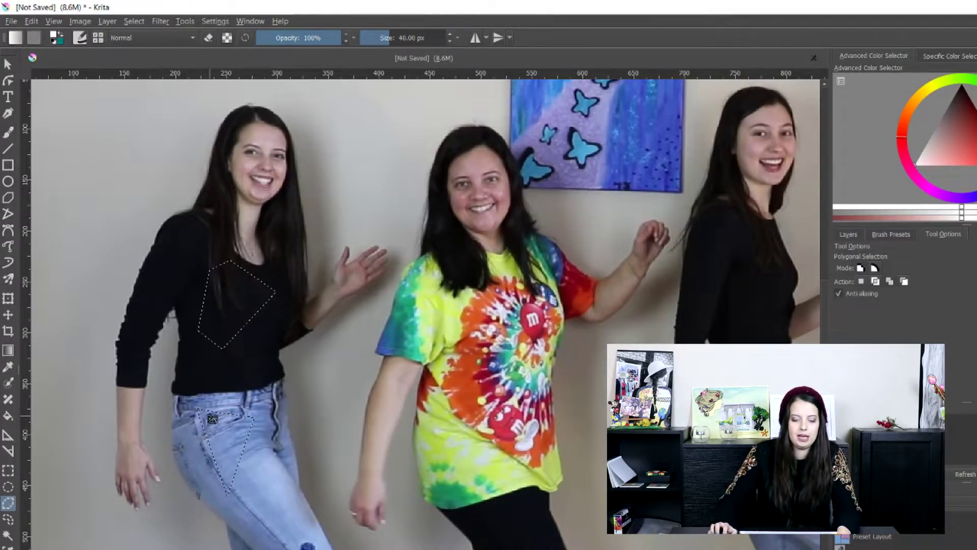
pyautogui.scroll(3, 178, 290)
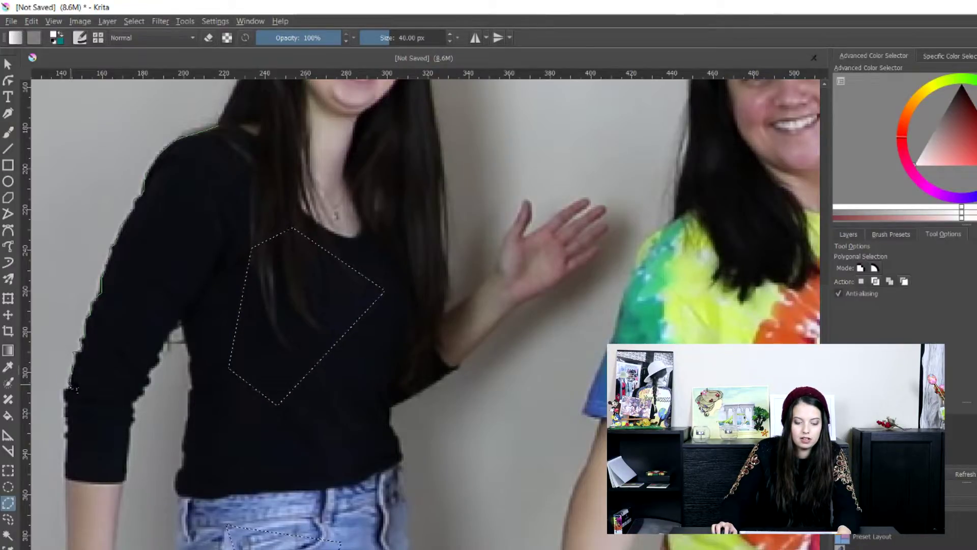
# Select the left dancer's outer arm and sleeve edges.
pyautogui.doubleClick(77, 390)
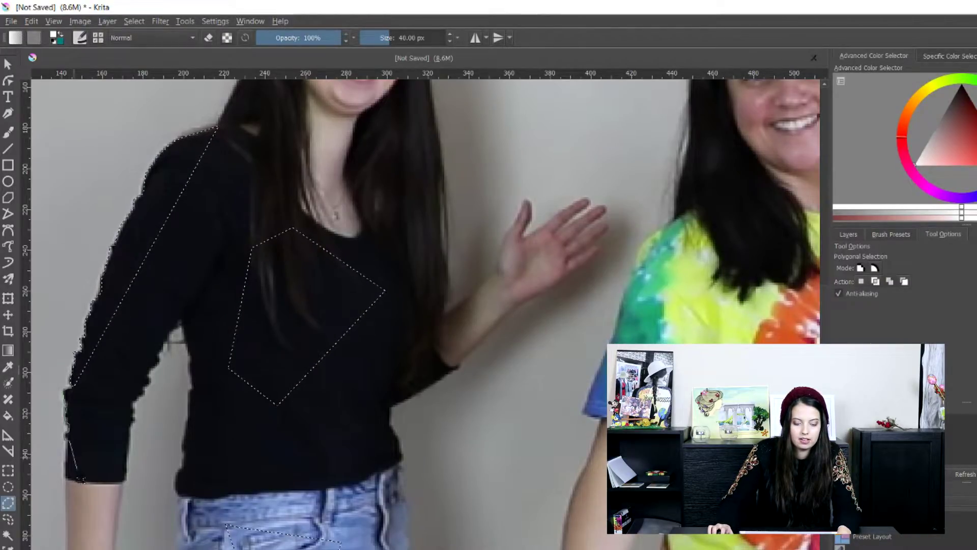
pyautogui.click(66, 479)
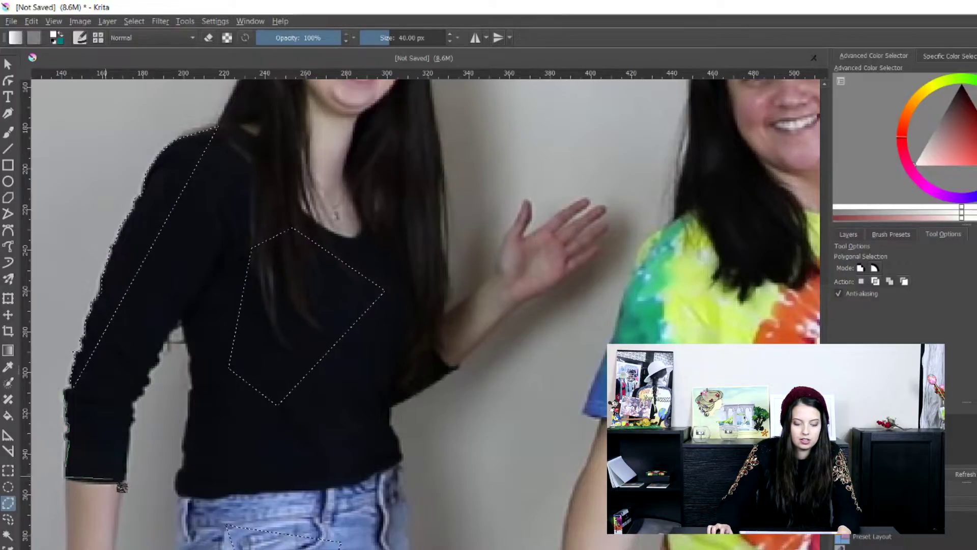
pyautogui.click(124, 482)
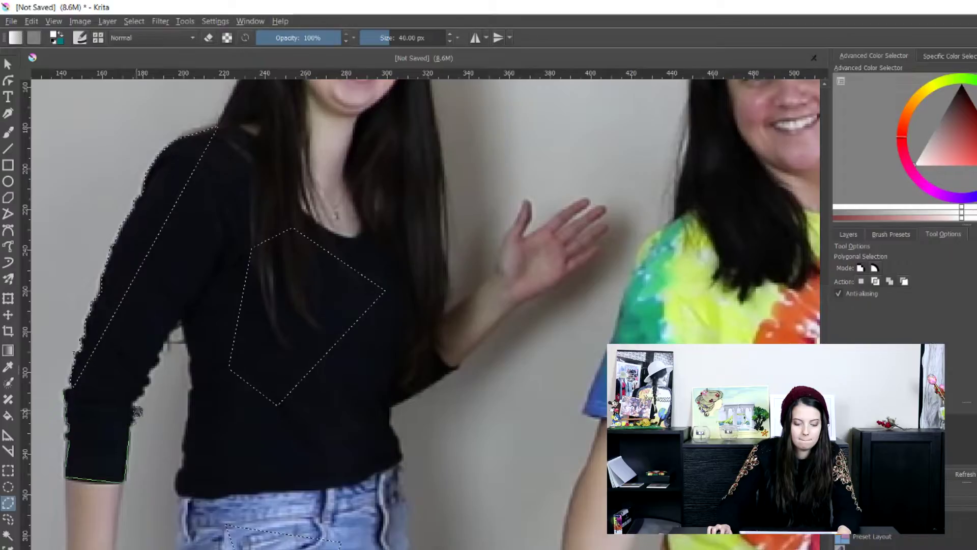
pyautogui.click(132, 403)
pyautogui.click(70, 393)
pyautogui.click(181, 320)
pyautogui.scroll(2, 164, 352)
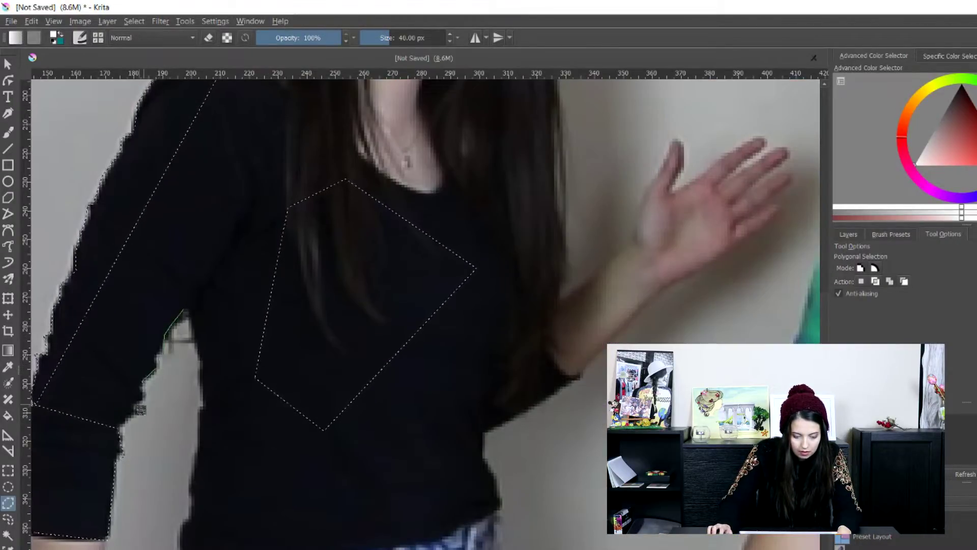
pyautogui.click(118, 430)
pyautogui.click(76, 435)
pyautogui.press('Return')
# Trace the outline along the legs near the knee and around the socks' heels and soles.
pyautogui.scroll(-3, 425, 305)
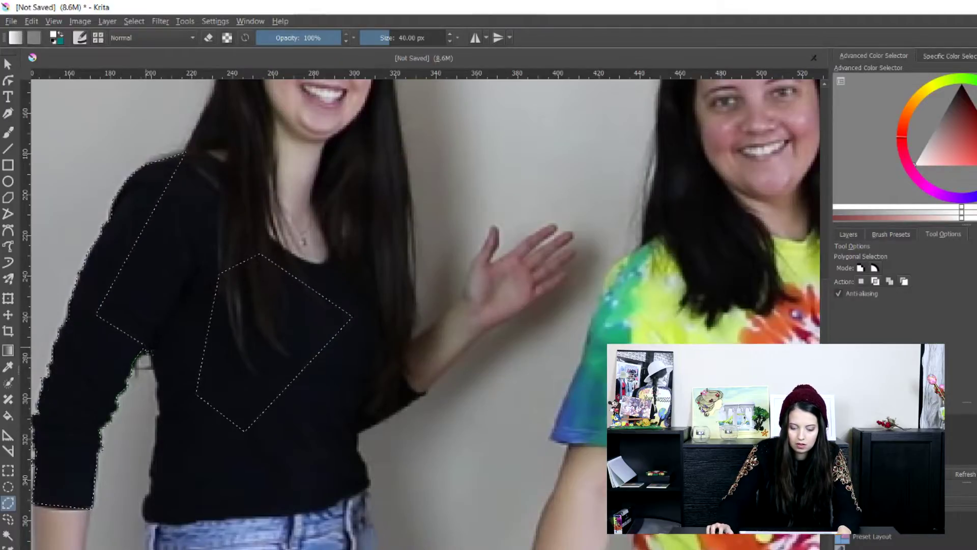
pyautogui.hotkey('alt', 'Tab')
pyautogui.hotkey('alt', 'Tab')
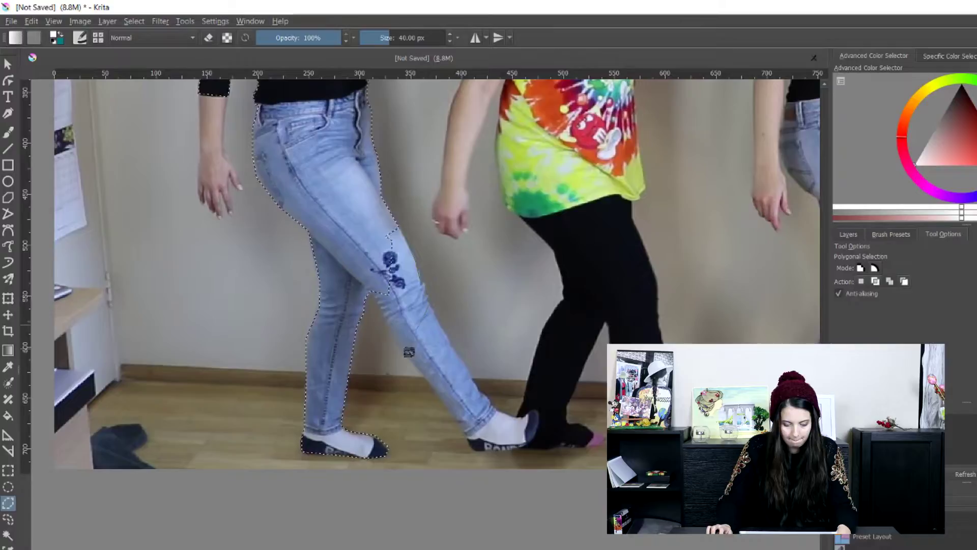
pyautogui.click(426, 283)
pyautogui.click(430, 305)
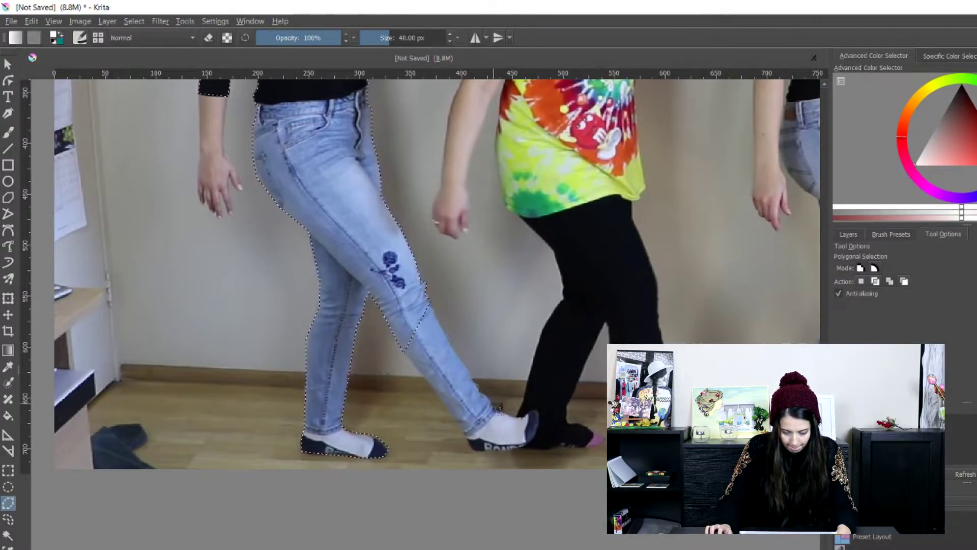
pyautogui.click(532, 437)
pyautogui.click(501, 455)
pyautogui.click(471, 448)
pyautogui.scroll(-5, 496, 386)
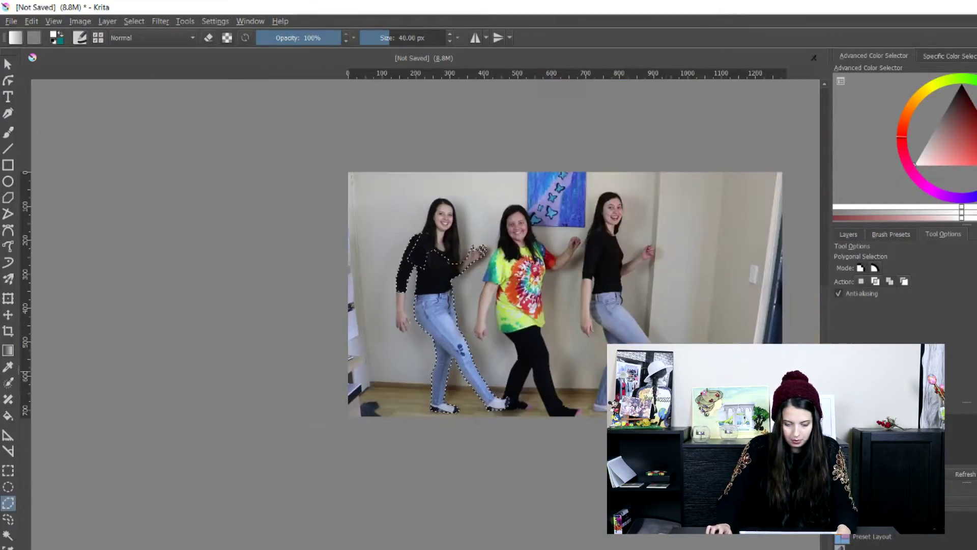
pyautogui.scroll(5, 452, 175)
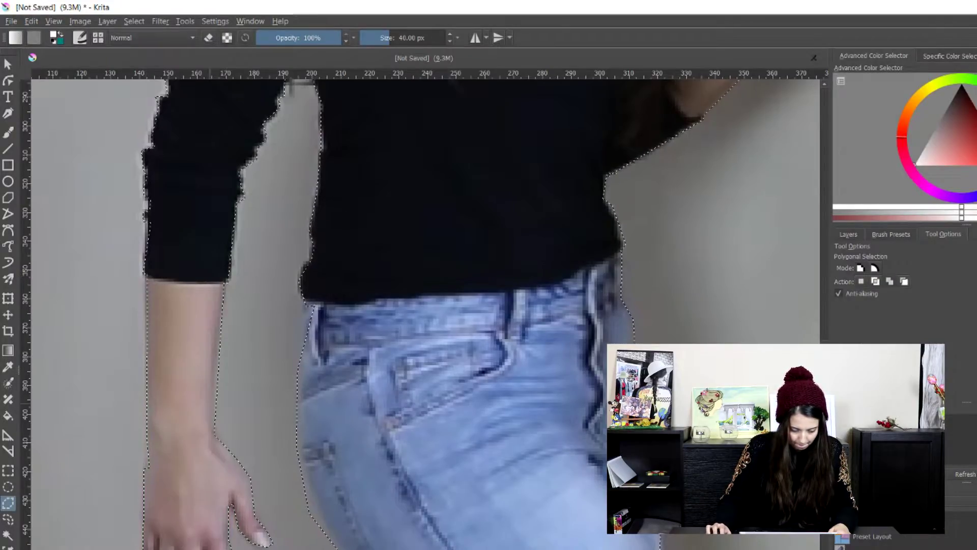
pyautogui.scroll(2, 157, 475)
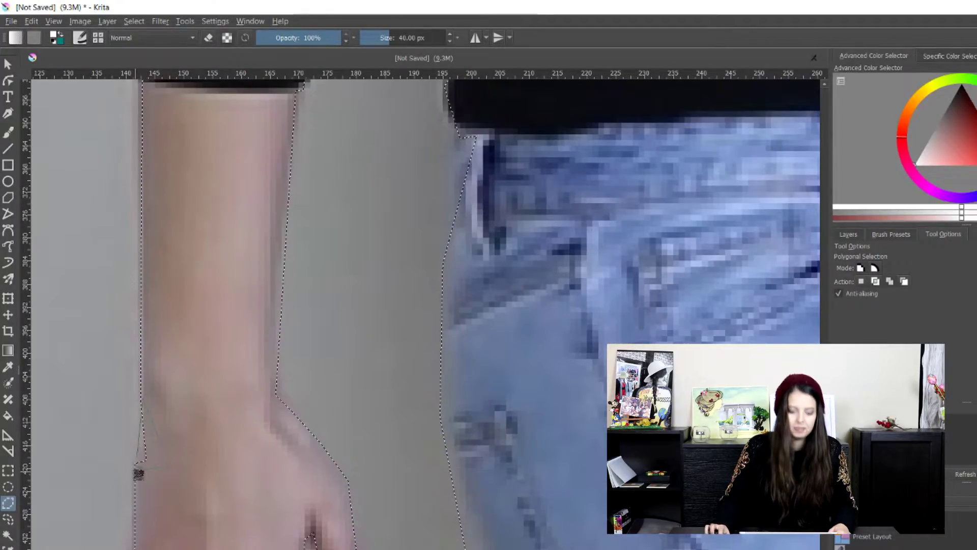
pyautogui.scroll(-5, 415, 432)
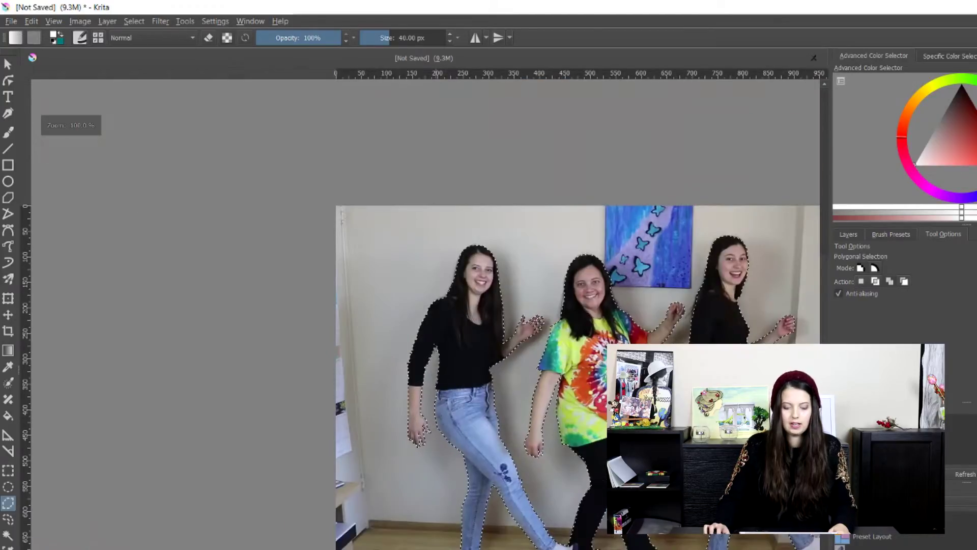
pyautogui.hscroll(5, 578, 377)
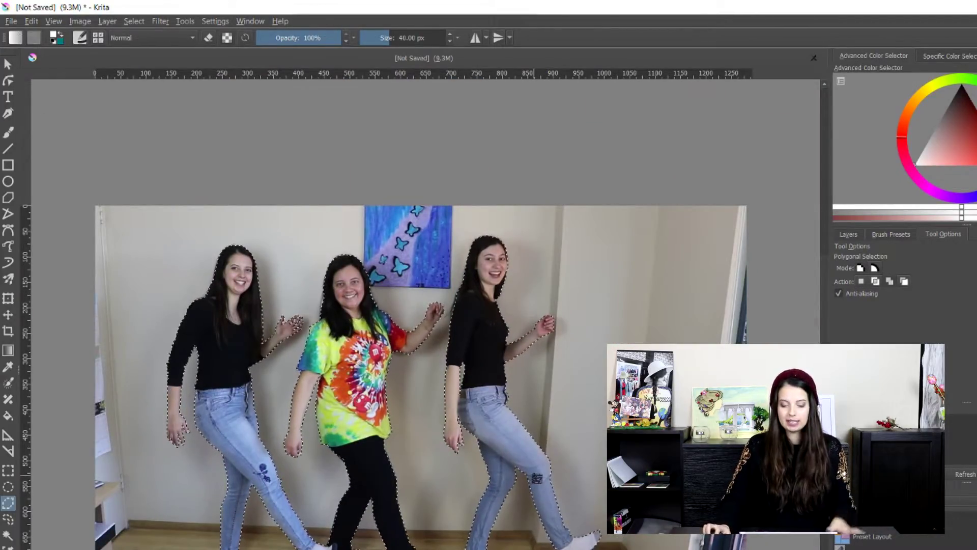
# Copy the selected dancers to a new layer and hide the MVI_1027_Moment.jpg layer.
pyautogui.rightClick(466, 328)
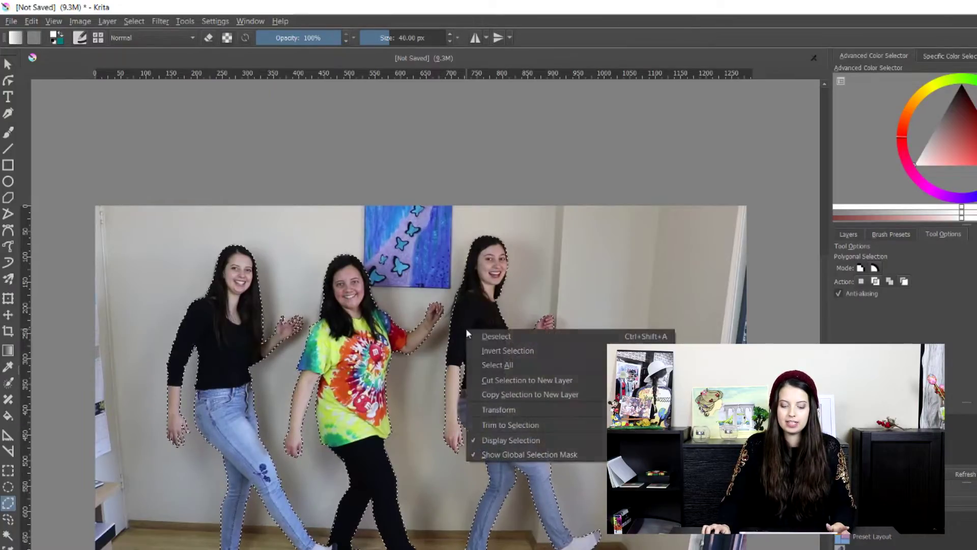
pyautogui.click(560, 394)
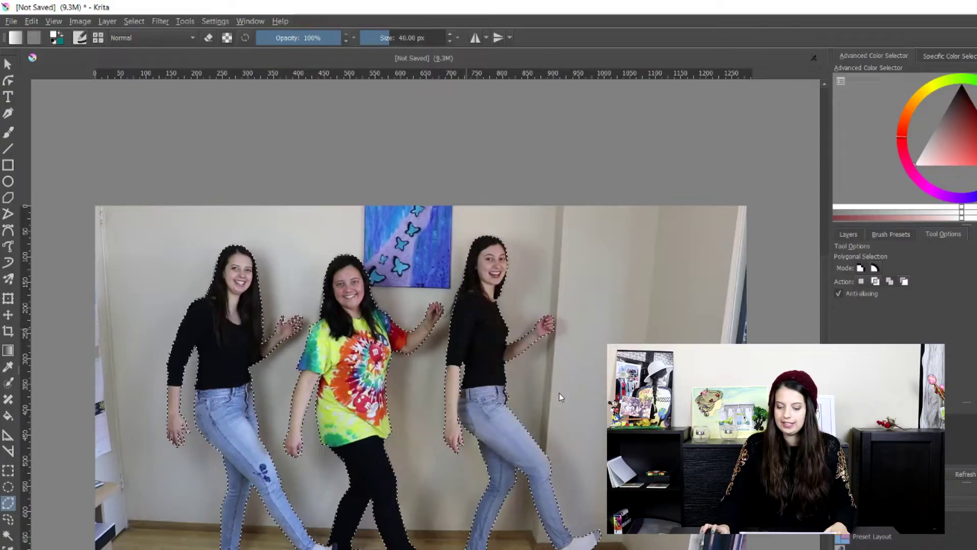
pyautogui.click(845, 234)
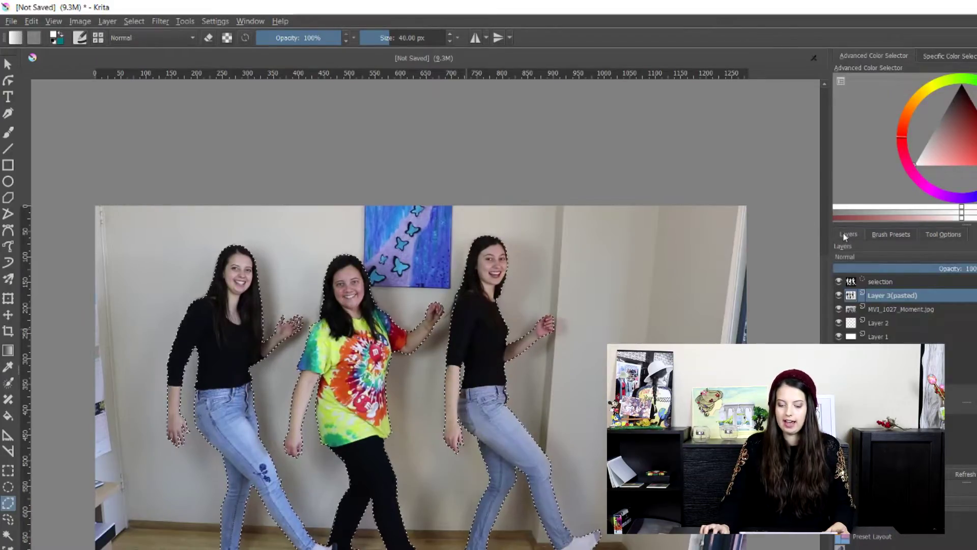
pyautogui.click(838, 297)
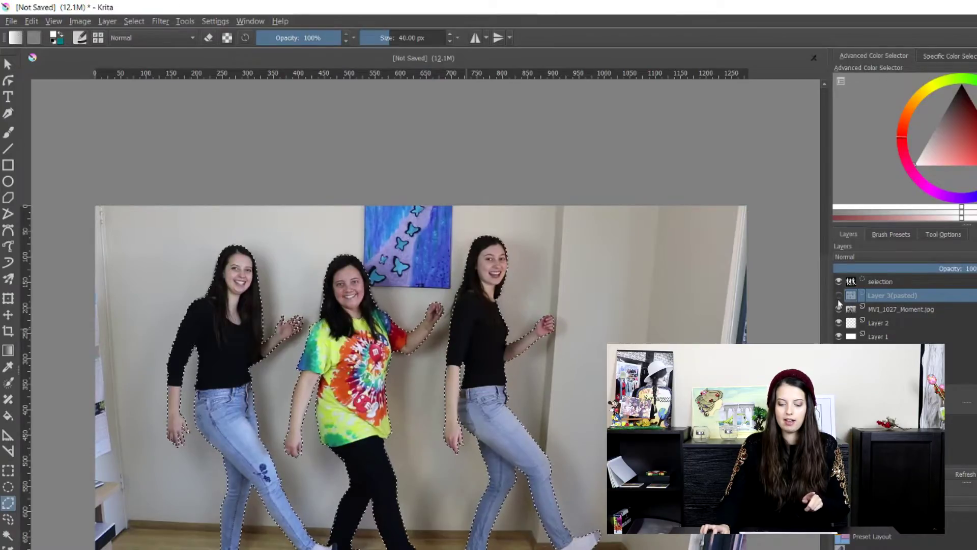
pyautogui.click(838, 300)
pyautogui.click(839, 309)
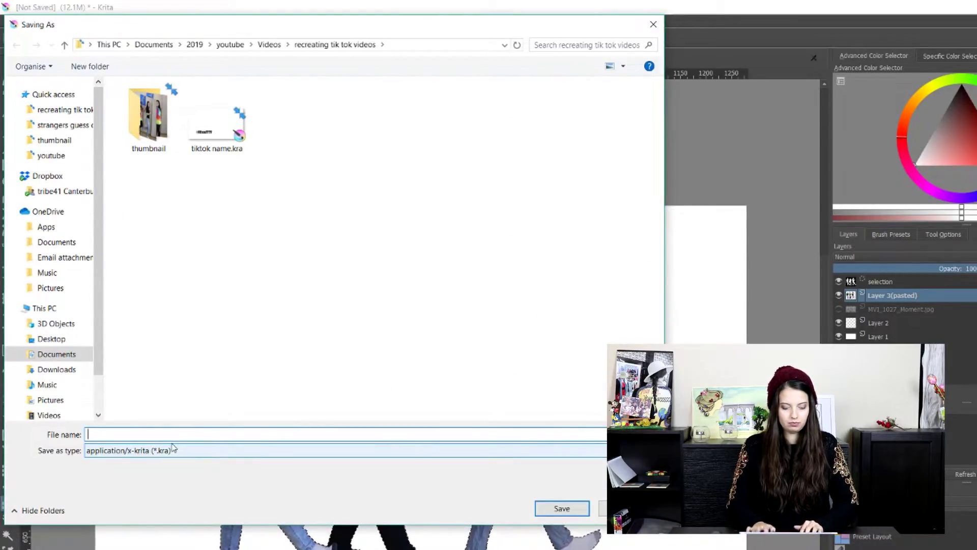
# Save the file as 'thumbnail tik tok dance' in the thumbnail folder.
pyautogui.write('thumbnail tik tok dance')
pyautogui.doubleClick(133, 124)
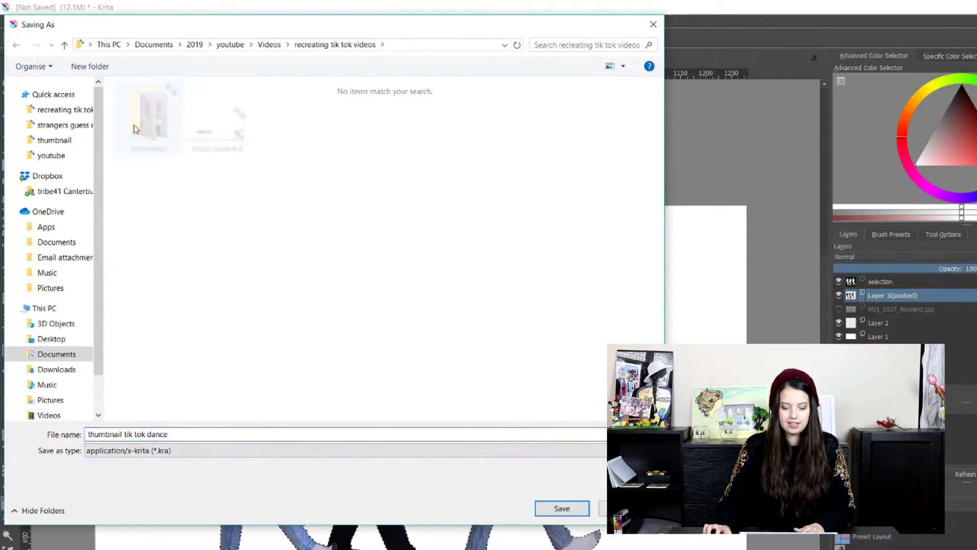
pyautogui.click(576, 515)
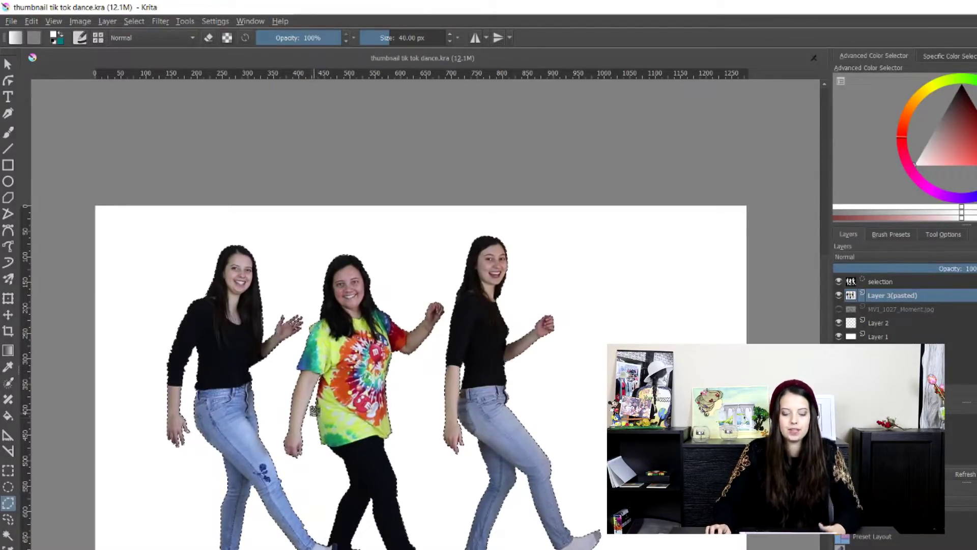
# Grow the dancers' selection outward.
pyautogui.scroll(1, 335, 400)
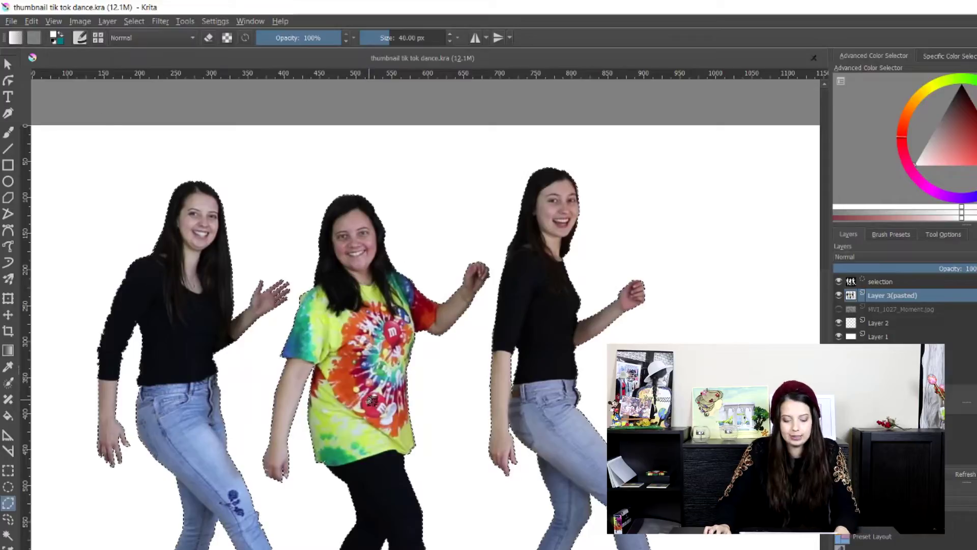
pyautogui.rightClick(370, 399)
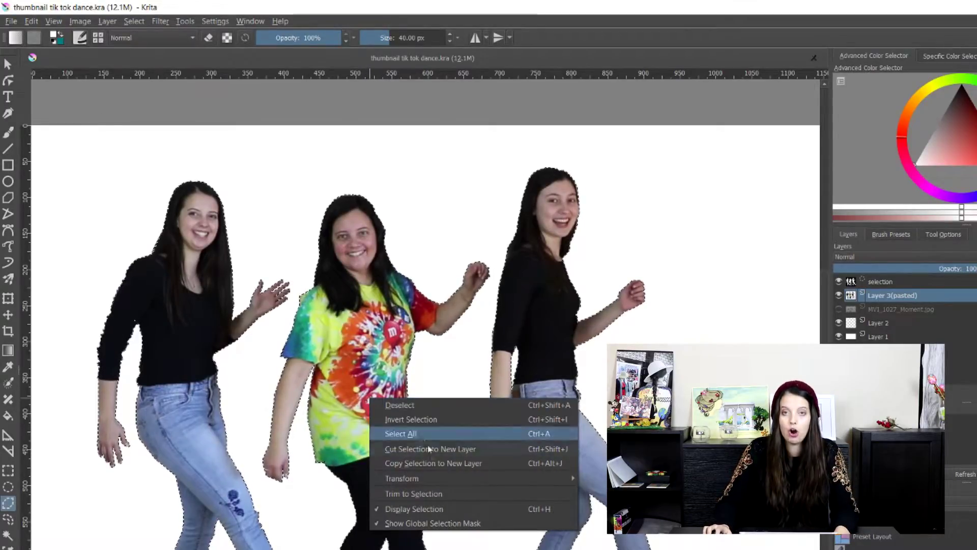
pyautogui.moveTo(426, 477)
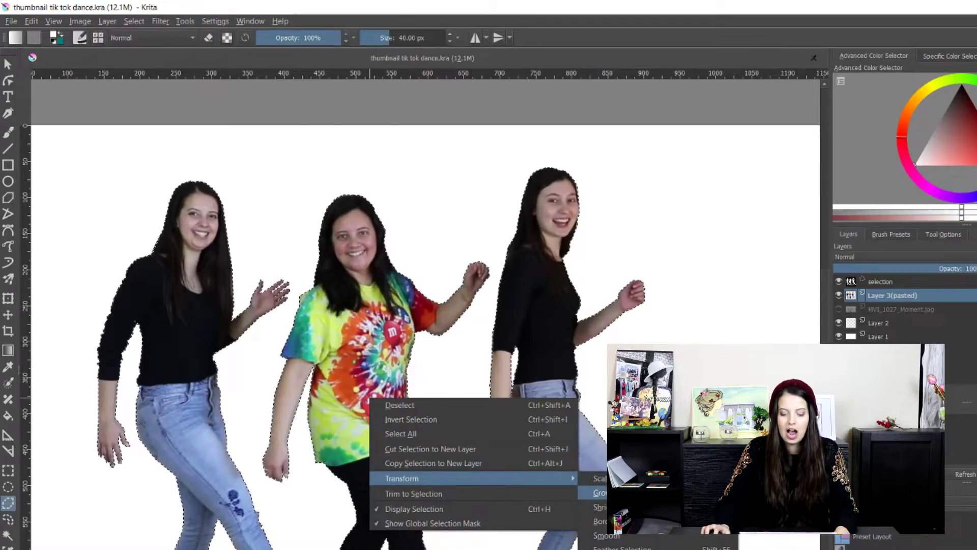
pyautogui.click(600, 493)
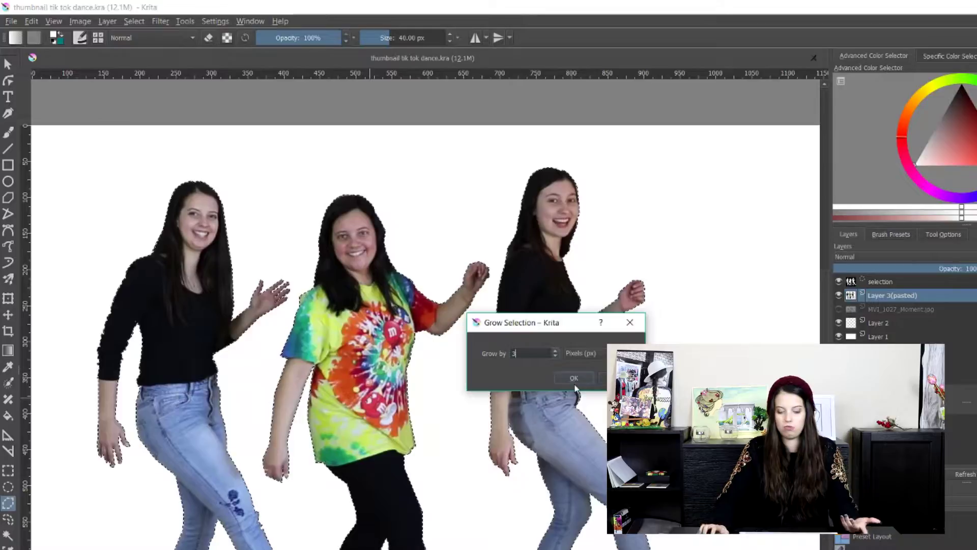
pyautogui.click(574, 379)
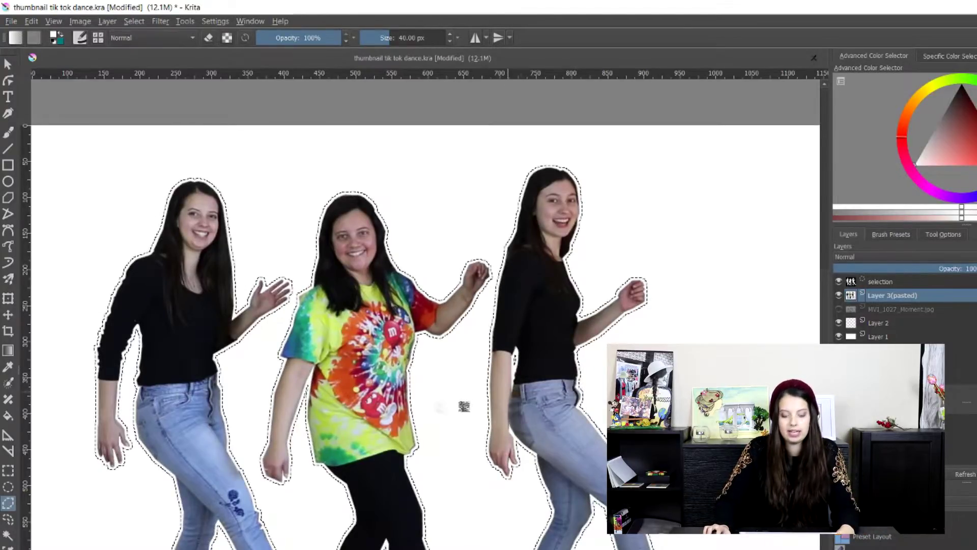
# Convert the selection into a 3-pixel border.
pyautogui.rightClick(375, 353)
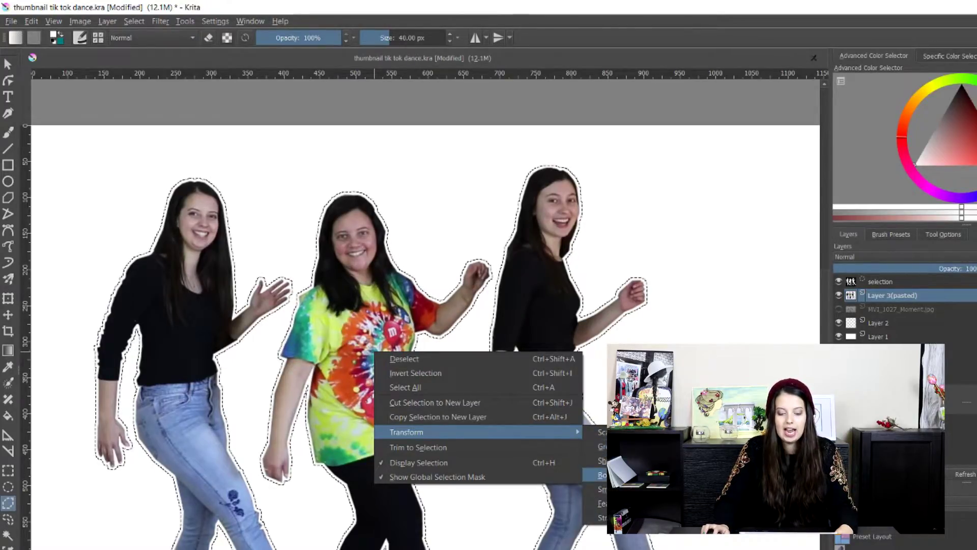
pyautogui.click(596, 474)
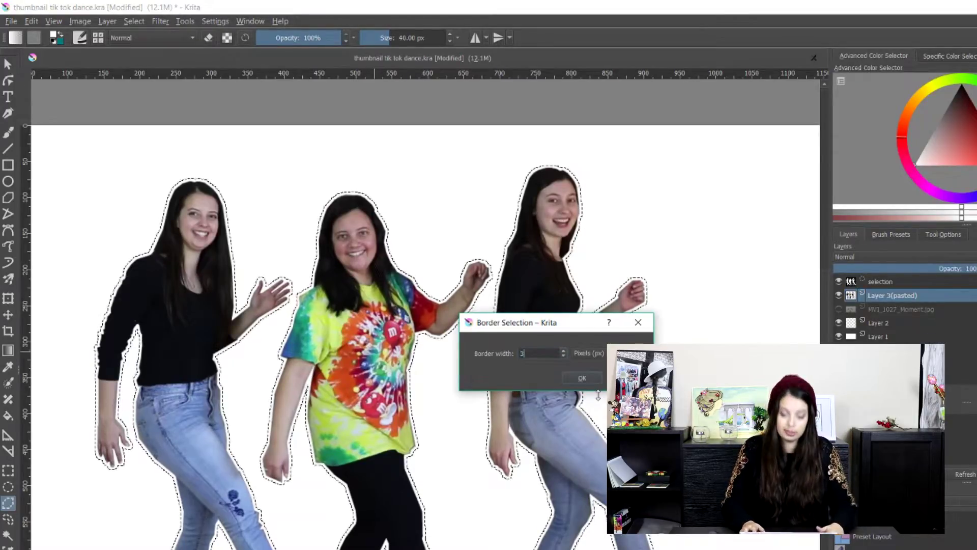
pyautogui.write('3')
pyautogui.press('Return')
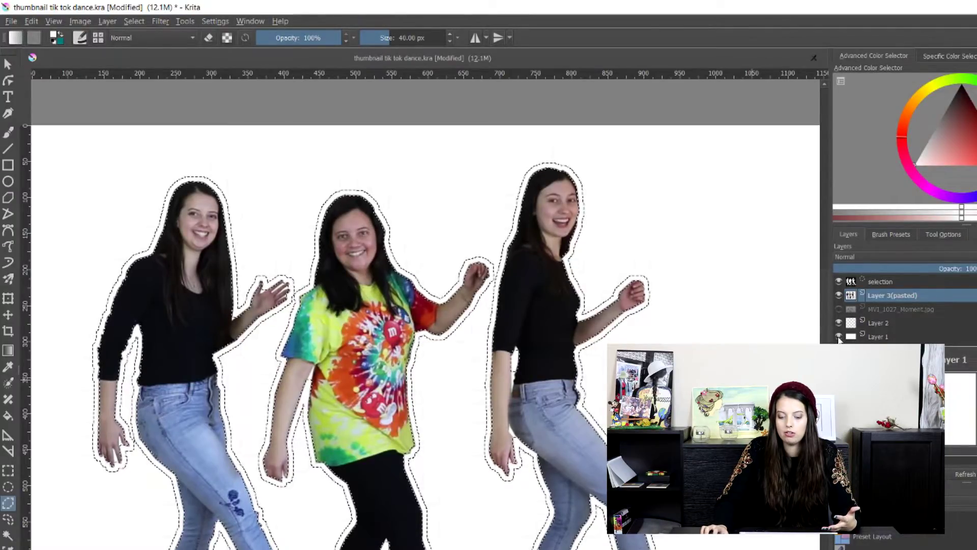
# Hide the white background Layer 1 so the dancers sit on transparency.
pyautogui.click(839, 337)
pyautogui.click(839, 336)
pyautogui.click(839, 337)
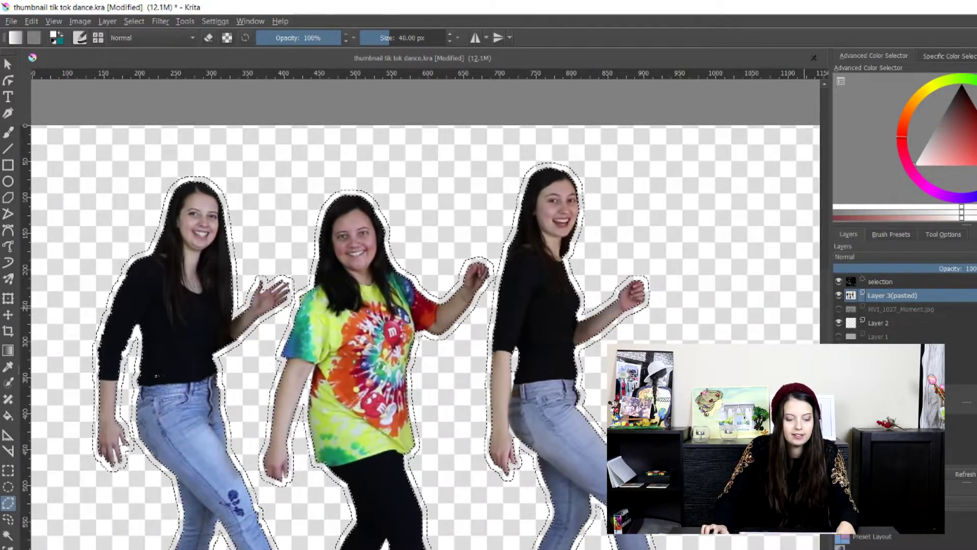
# Fill the dancers' border selection with white, zooming in to check the edges.
pyautogui.click(13, 423)
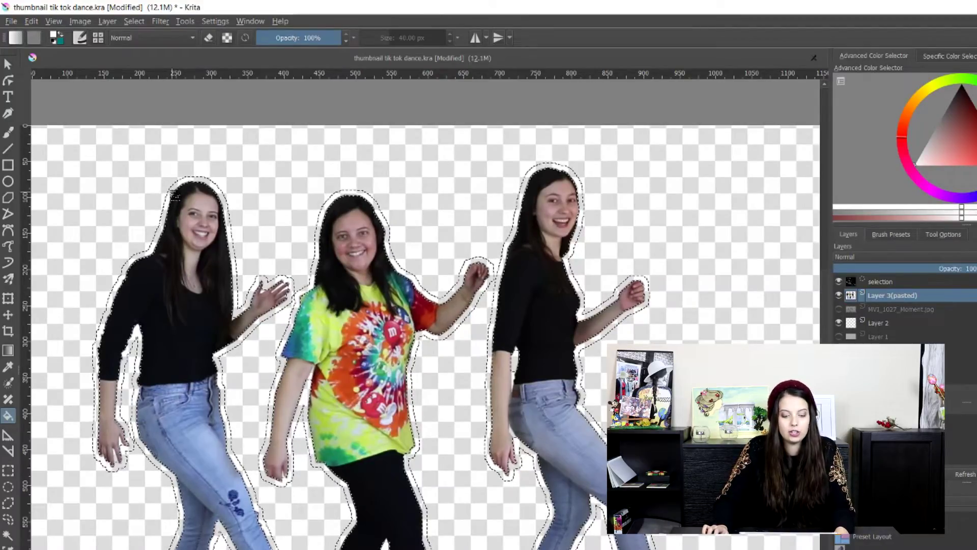
pyautogui.scroll(1, 176, 195)
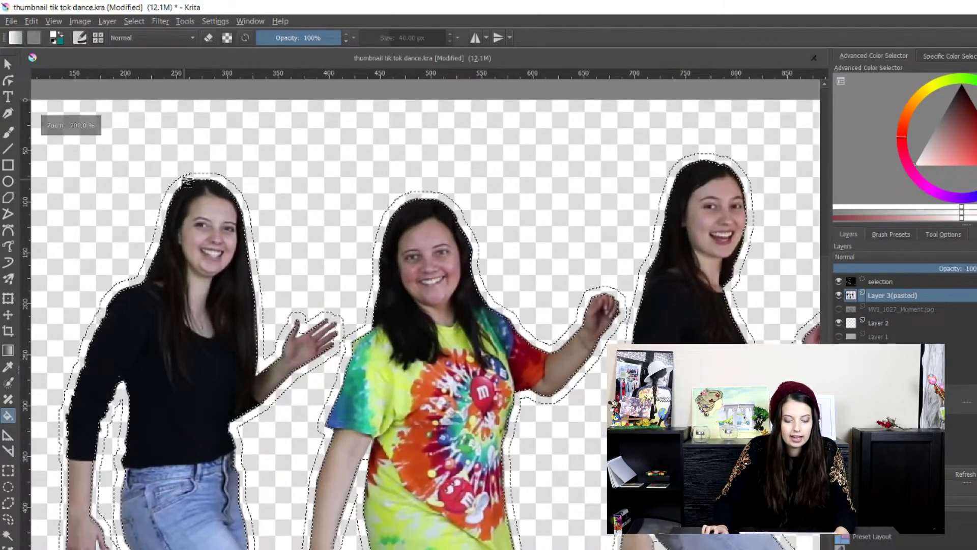
pyautogui.press('1')
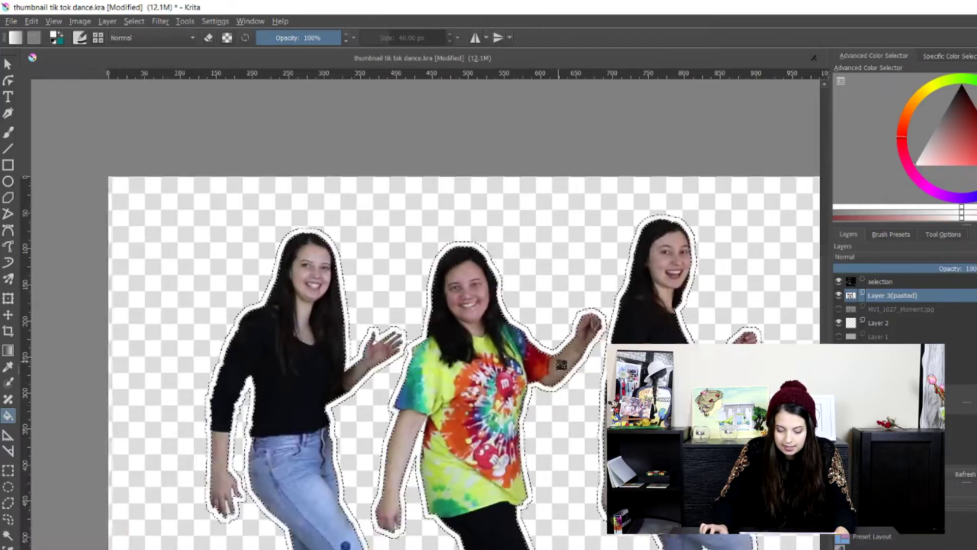
pyautogui.scroll(2, 722, 545)
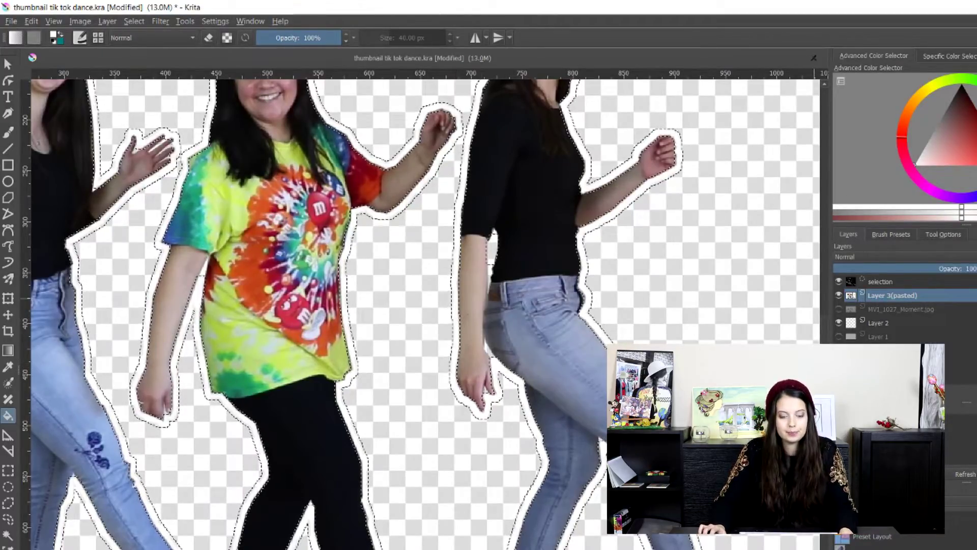
pyautogui.press('1')
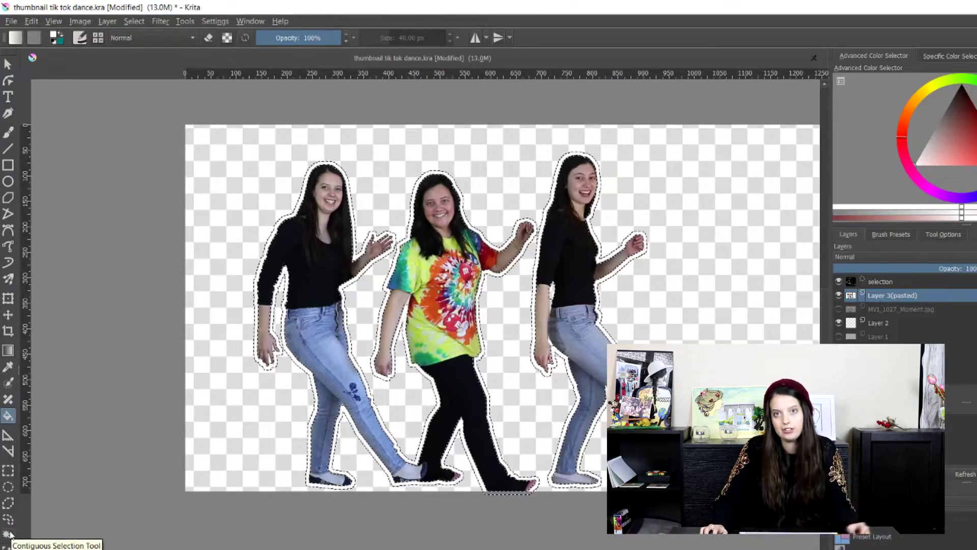
# Clear the selection and make Layer 1's room photo visible beneath the outlined dancers.
pyautogui.click(9, 534)
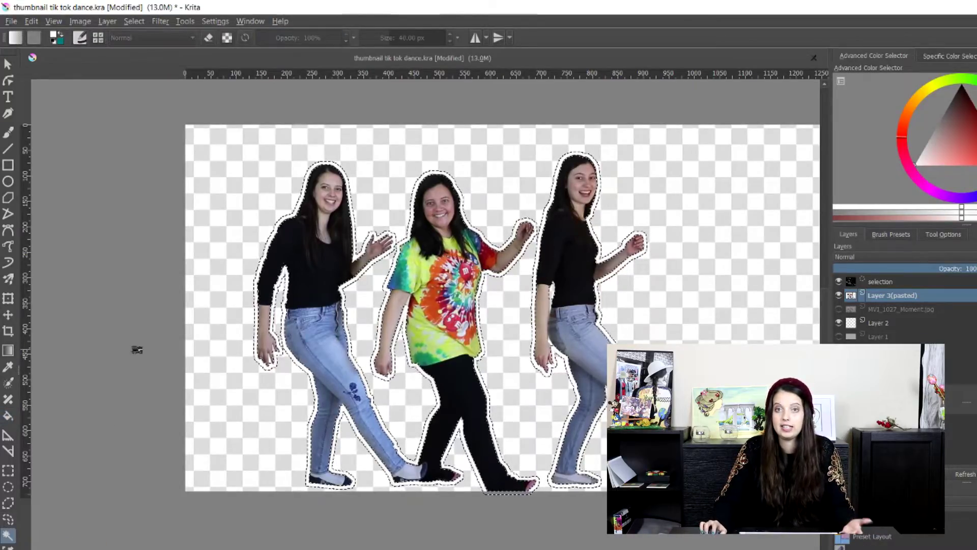
pyautogui.hotkey('ctrl', 'shift', 'a')
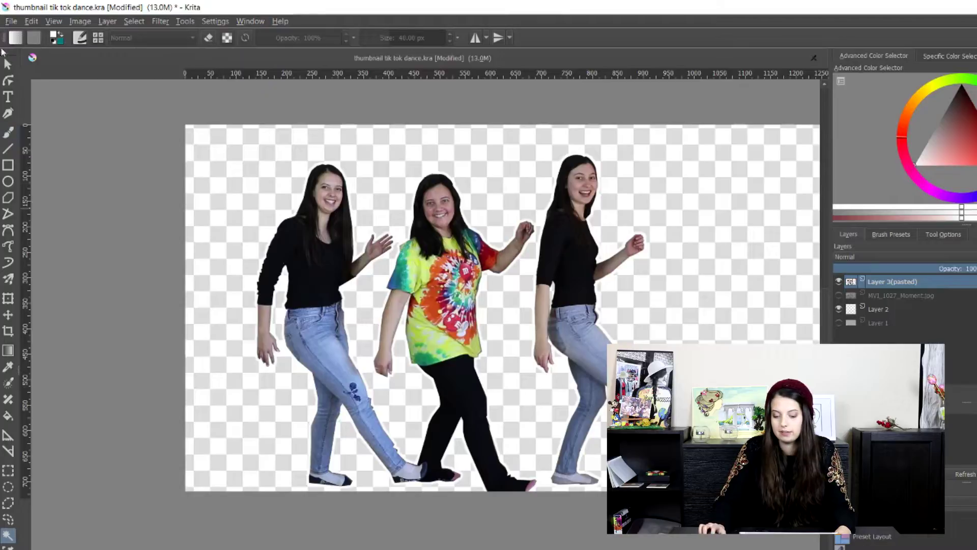
pyautogui.click(7, 67)
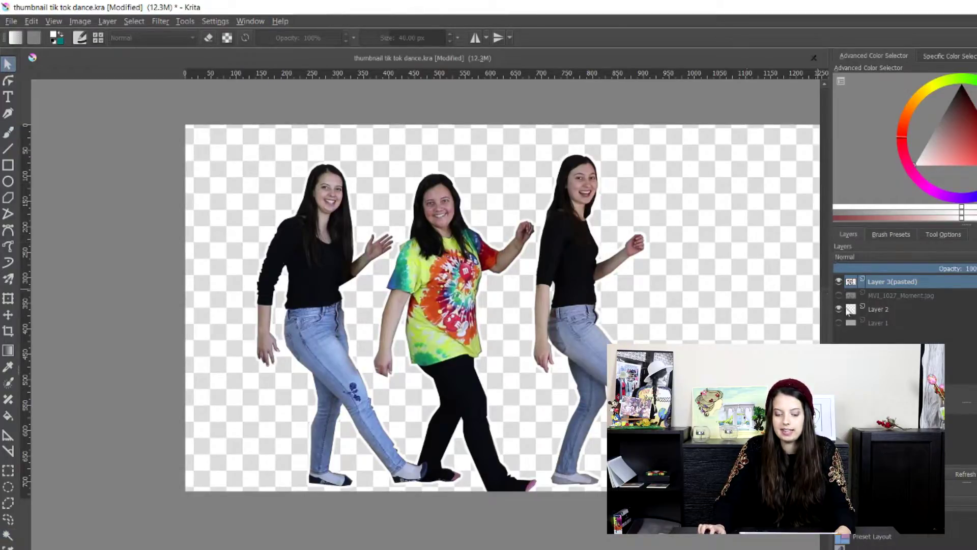
pyautogui.click(839, 296)
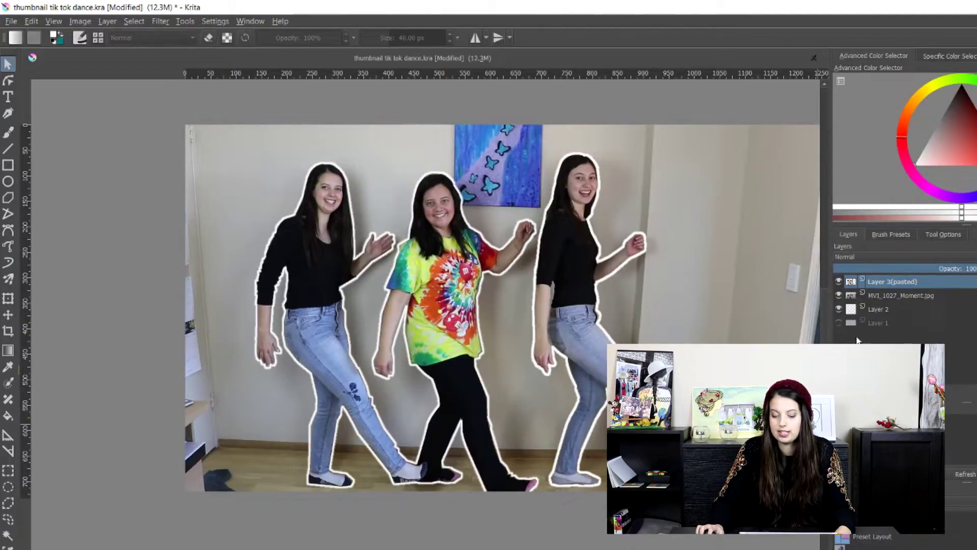
# Turn on Layer 1, select it and move it to the top of the layer stack.
pyautogui.click(876, 323)
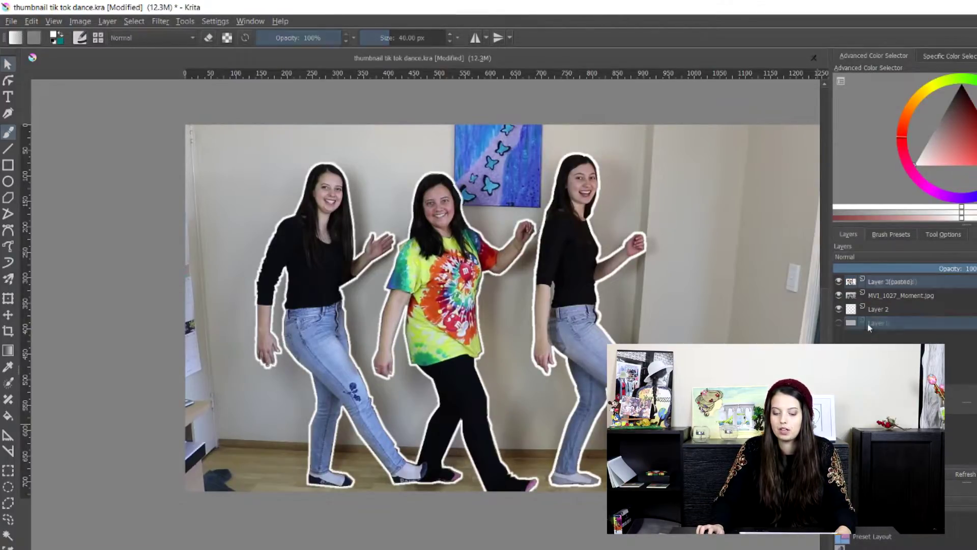
pyautogui.click(839, 323)
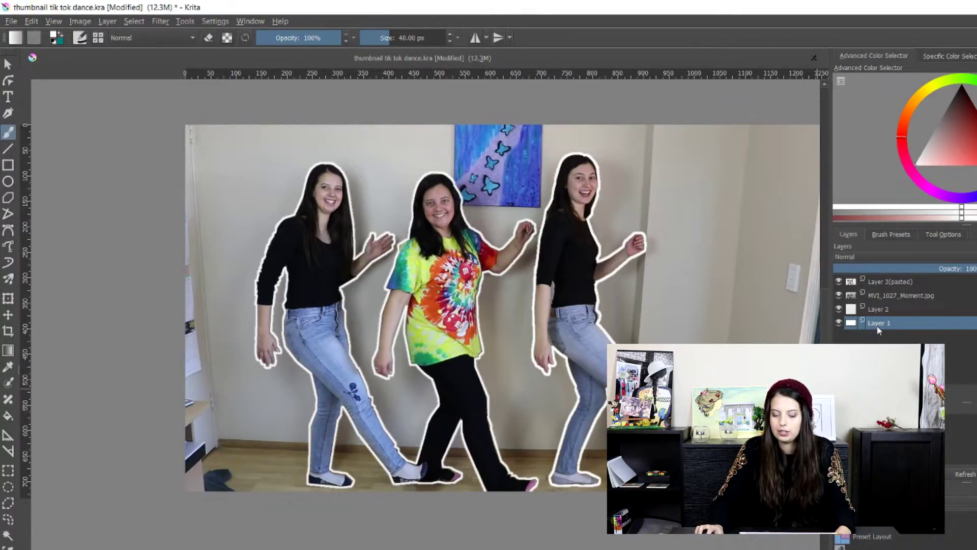
pyautogui.moveTo(878, 330); pyautogui.dragTo(873, 280)
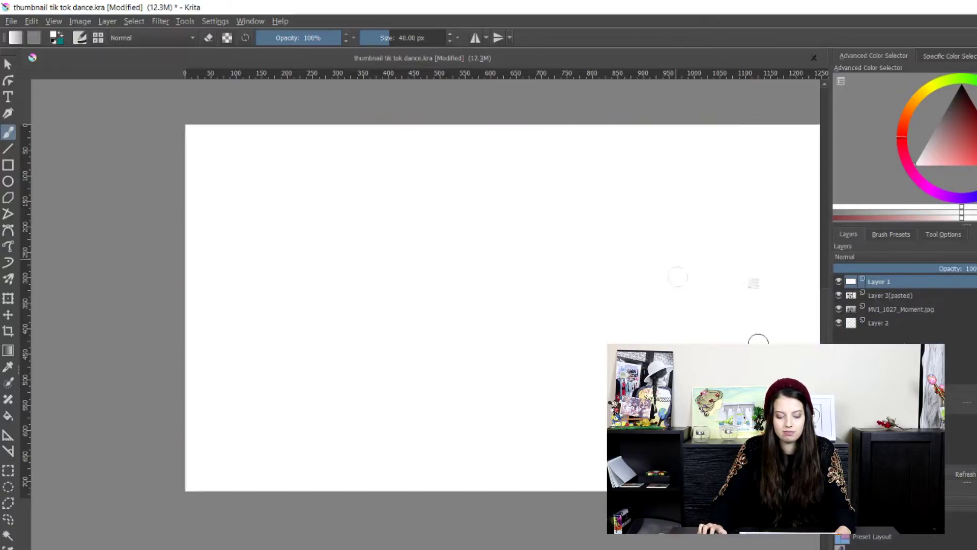
# Hide the Layer 3(pasted) dancer cut-out and MVI_1027_Moment.jpg photo layers.
pyautogui.scroll(-1, 728, 383)
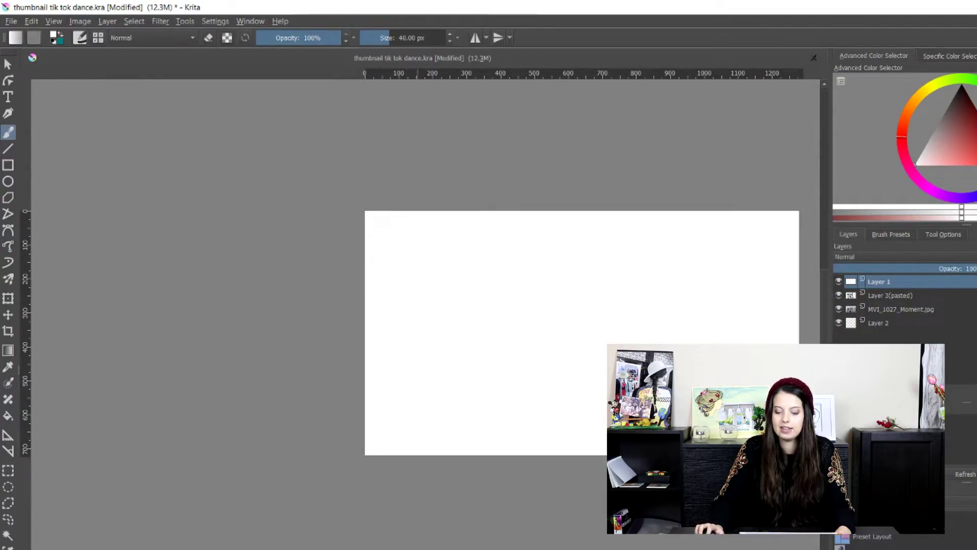
pyautogui.hscroll(3, 582, 333)
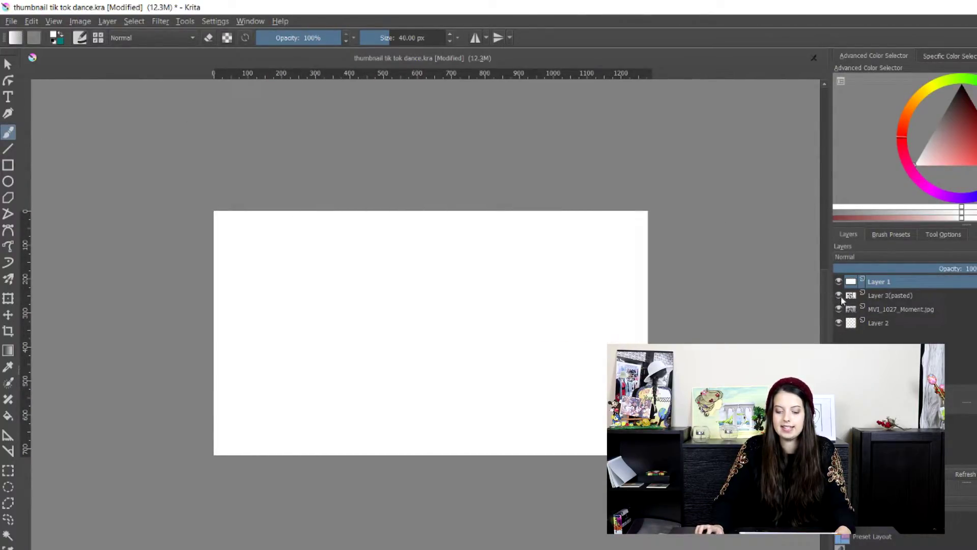
pyautogui.click(839, 295)
pyautogui.click(839, 310)
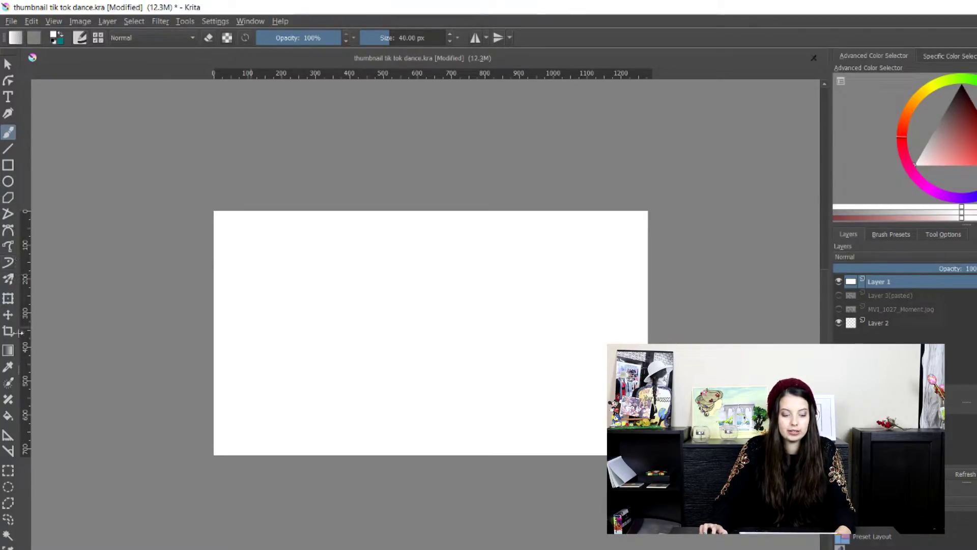
pyautogui.click(9, 415)
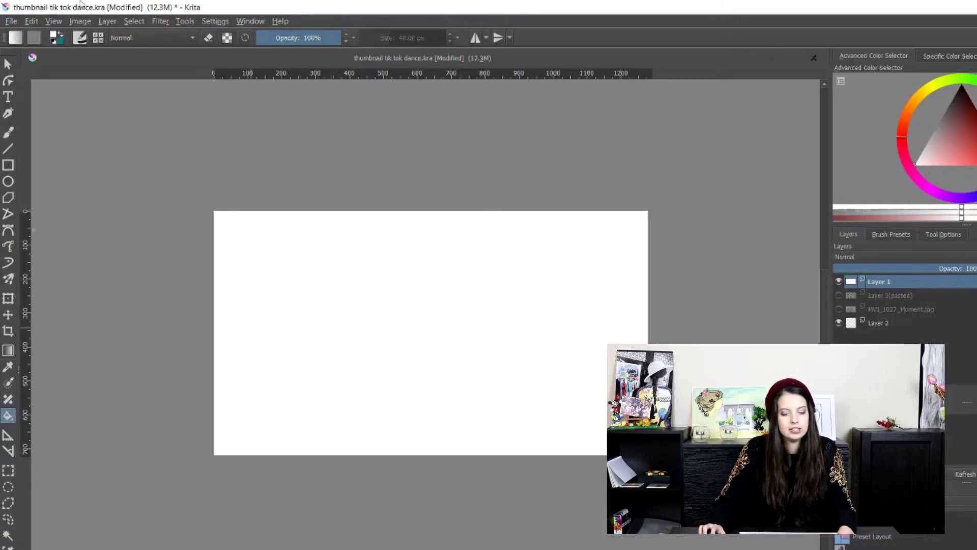
# Fill Layer 1 completely with dark red (RGB 208, 0, 0).
pyautogui.click(54, 35)
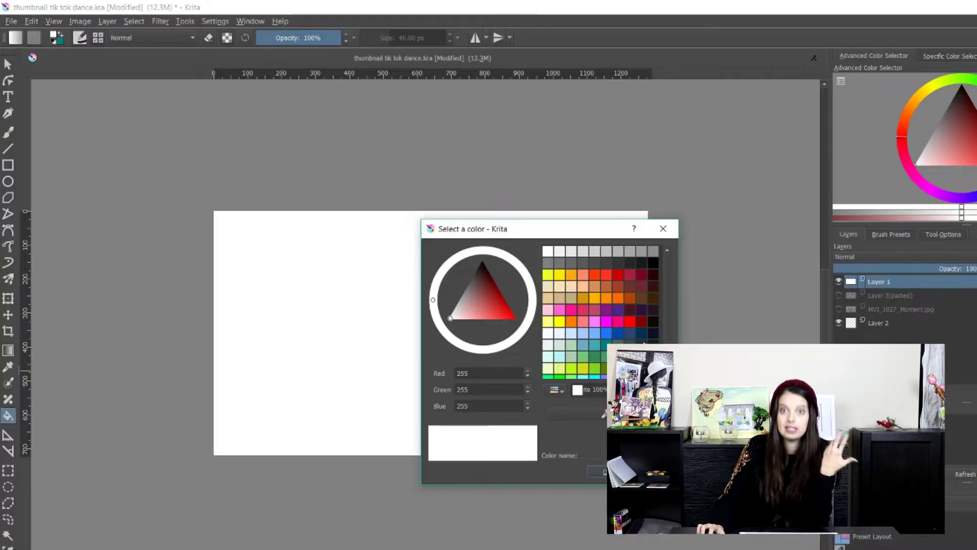
pyautogui.click(599, 278)
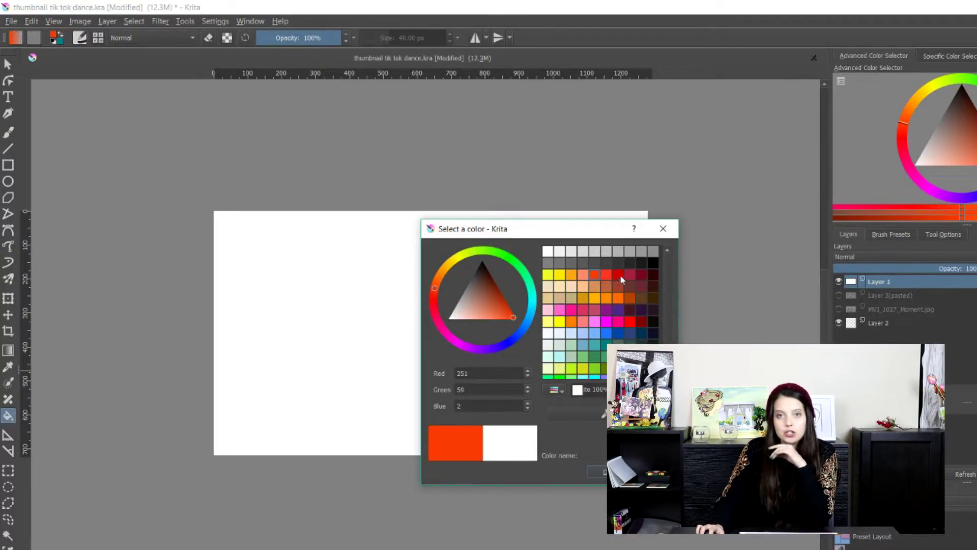
pyautogui.click(620, 277)
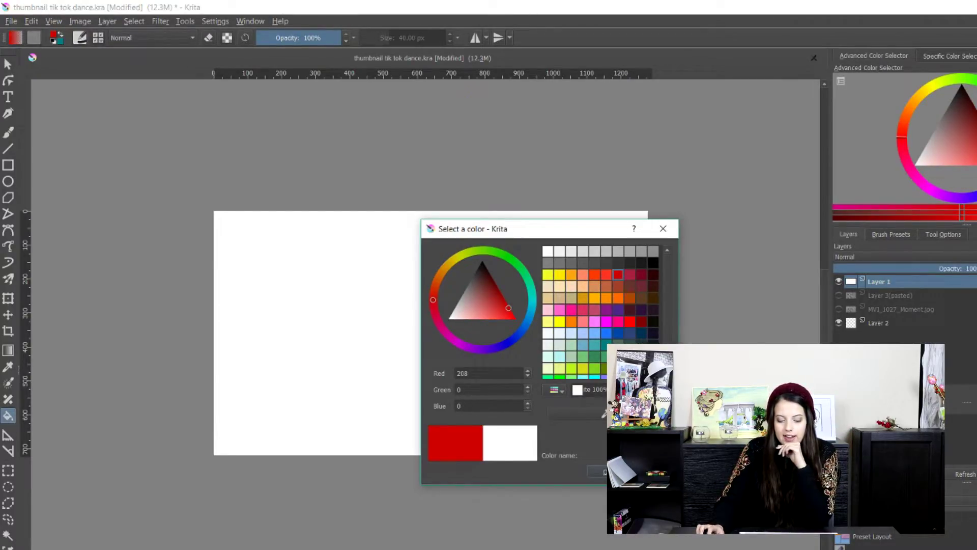
pyautogui.click(603, 471)
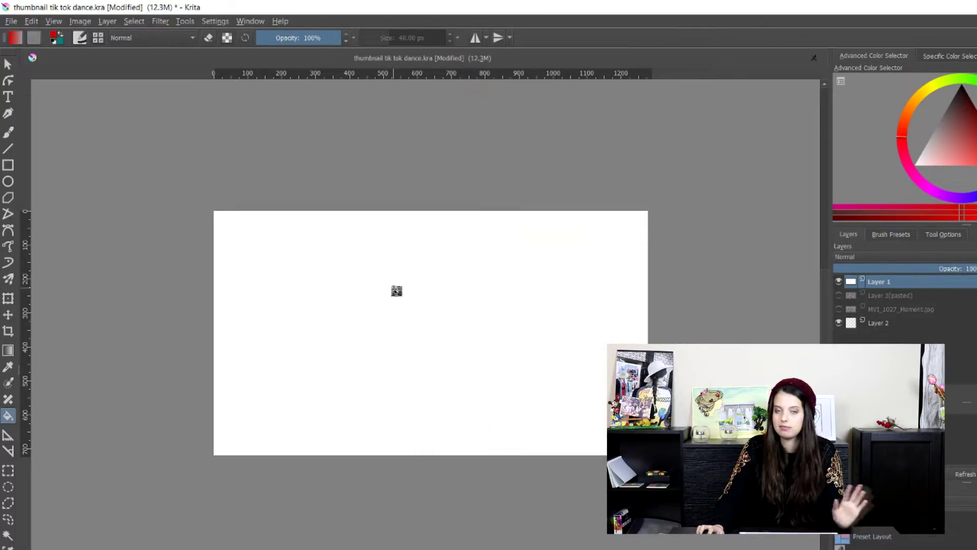
pyautogui.click(396, 292)
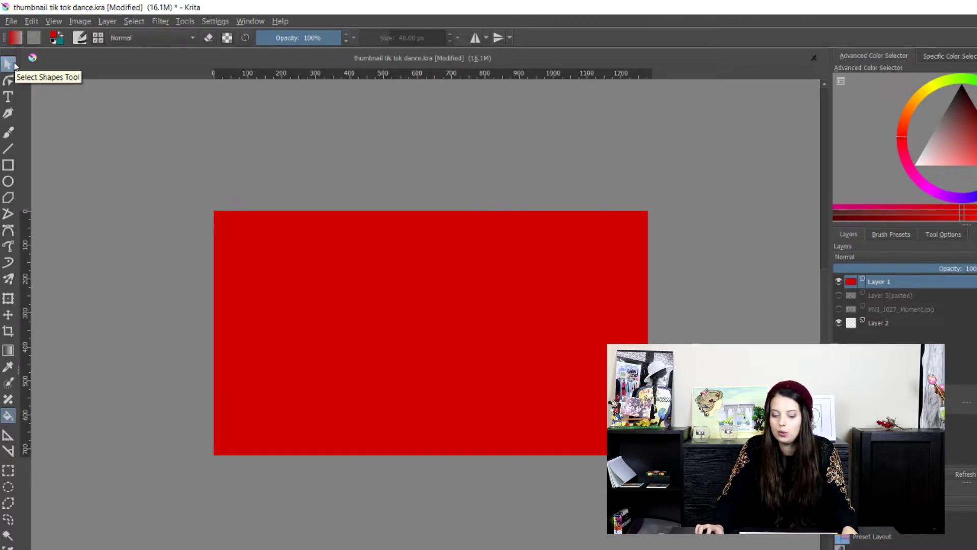
pyautogui.click(14, 64)
# Show Layer 3(pasted) and MVI_1027_Moment.jpg again and drag red Layer 1 beneath the dancers.
pyautogui.click(839, 295)
pyautogui.click(839, 309)
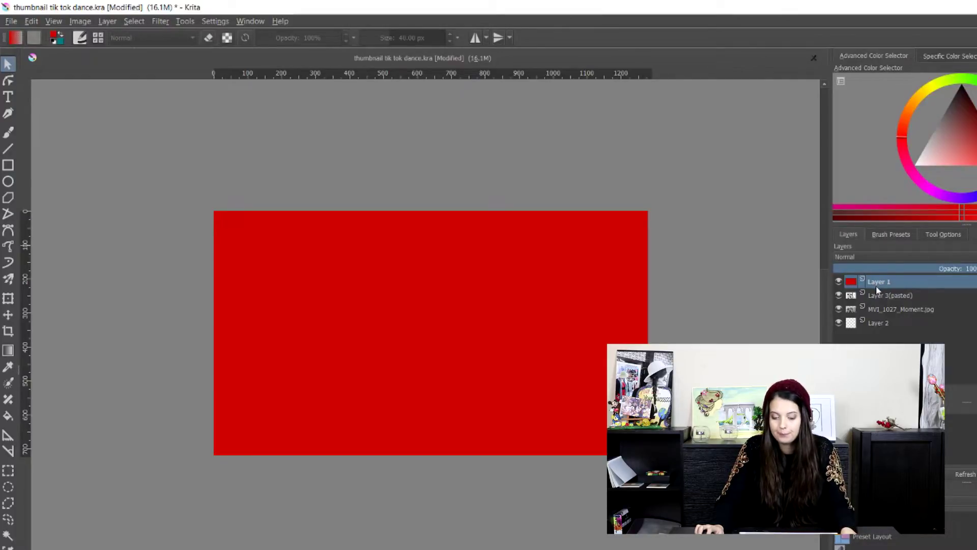
pyautogui.moveTo(875, 286); pyautogui.dragTo(883, 298)
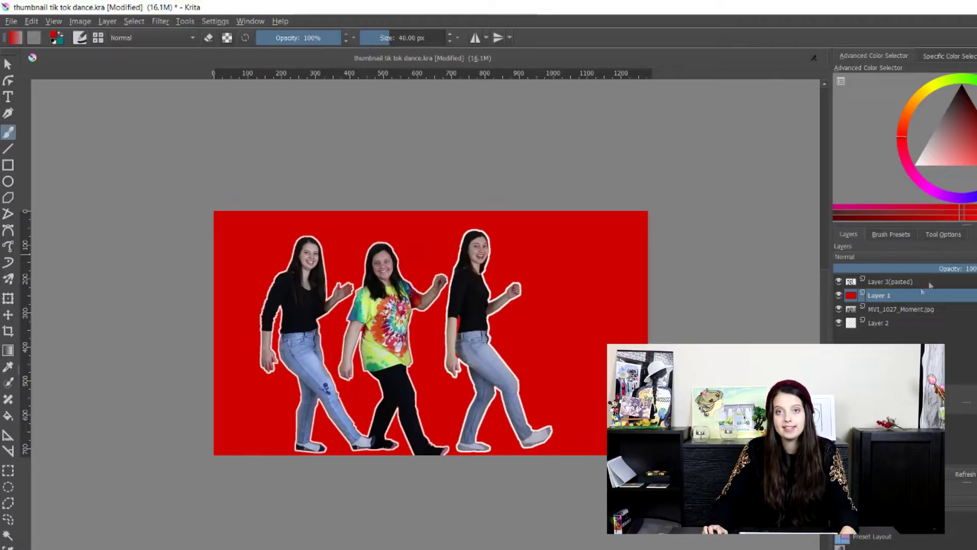
# Reduce red Layer 1's opacity in steps from 72% down to 61%.
pyautogui.click(7, 64)
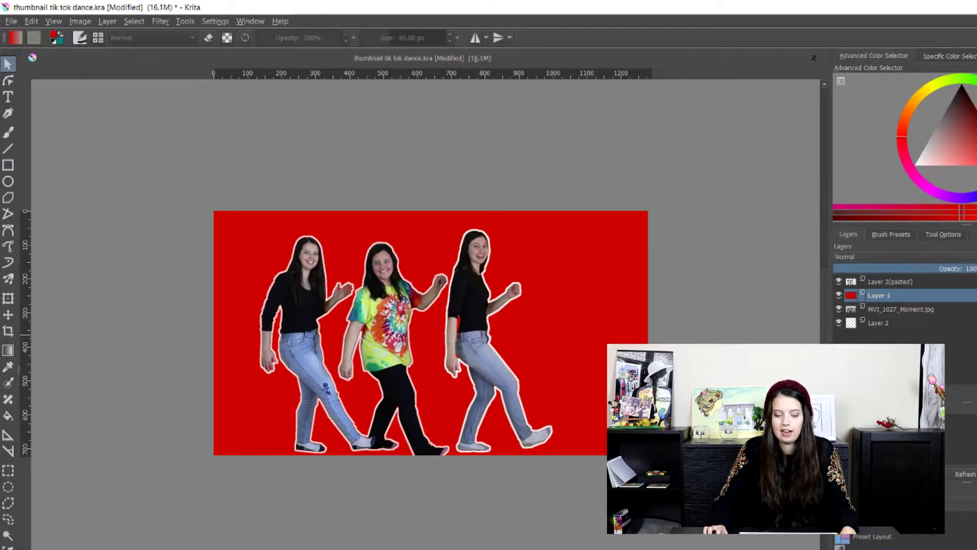
pyautogui.click(962, 268)
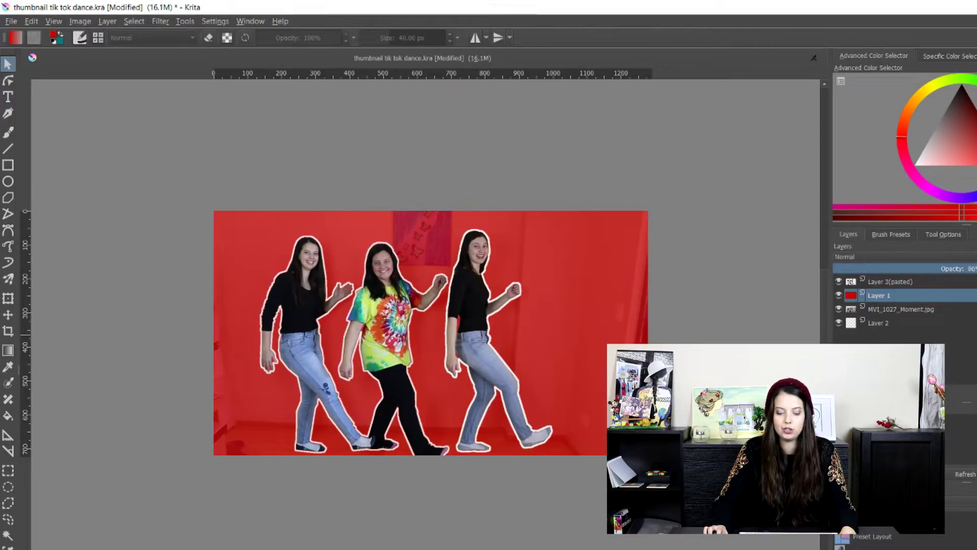
pyautogui.click(962, 269)
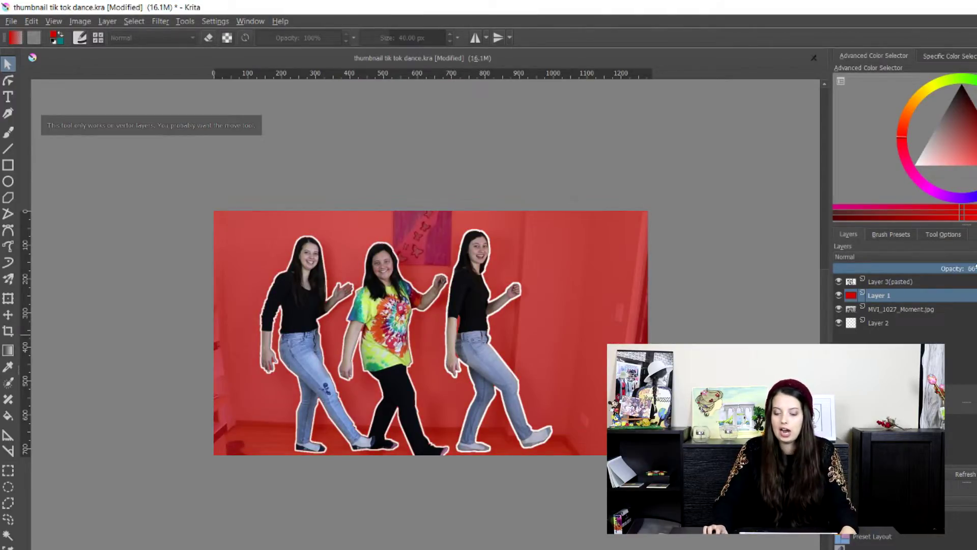
pyautogui.click(960, 268)
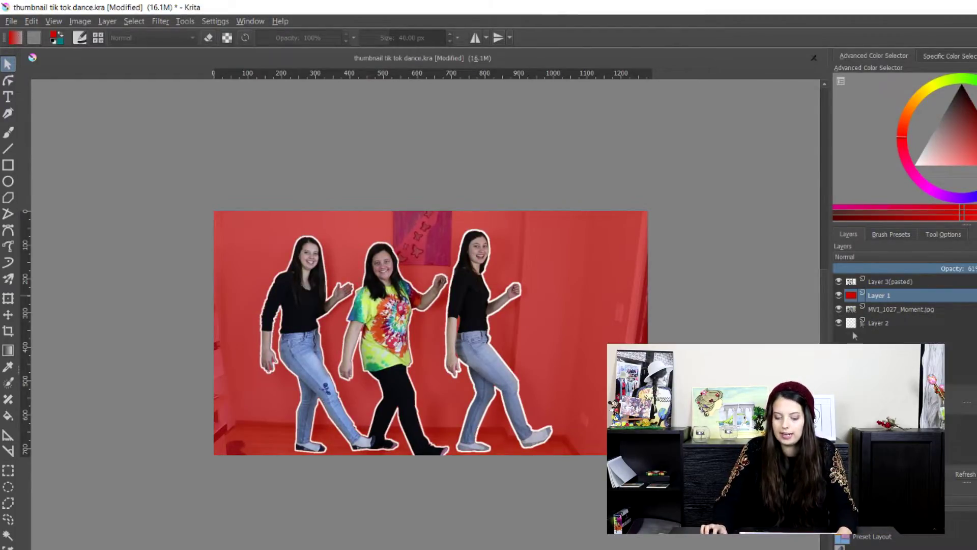
# Add a new Layer 4 above the dancer cut-out layer and choose the Rectangle tool.
pyautogui.click(900, 284)
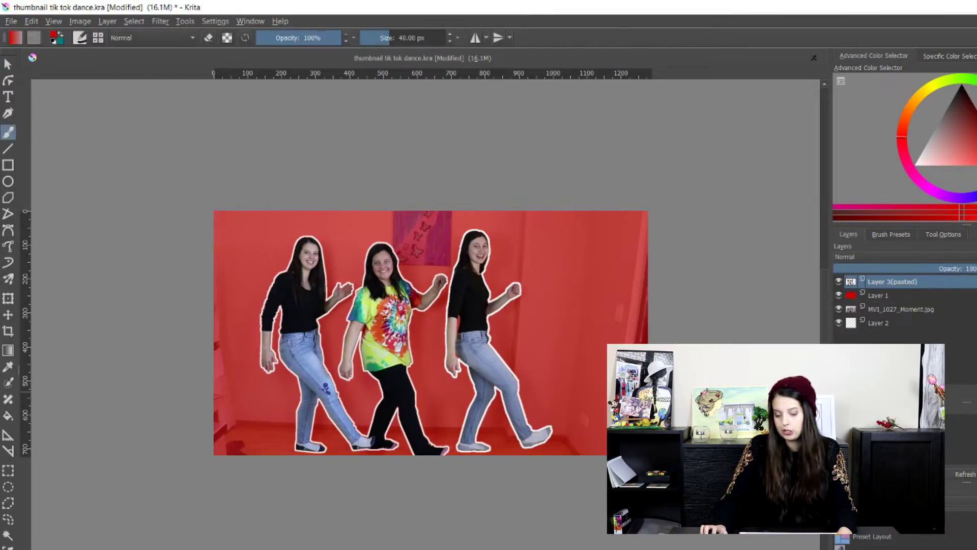
pyautogui.press('Insert')
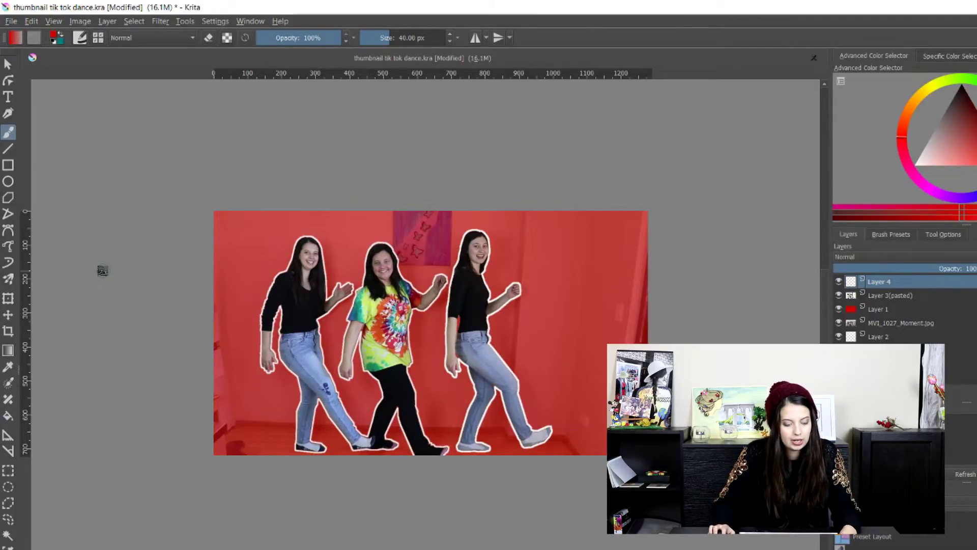
pyautogui.click(8, 165)
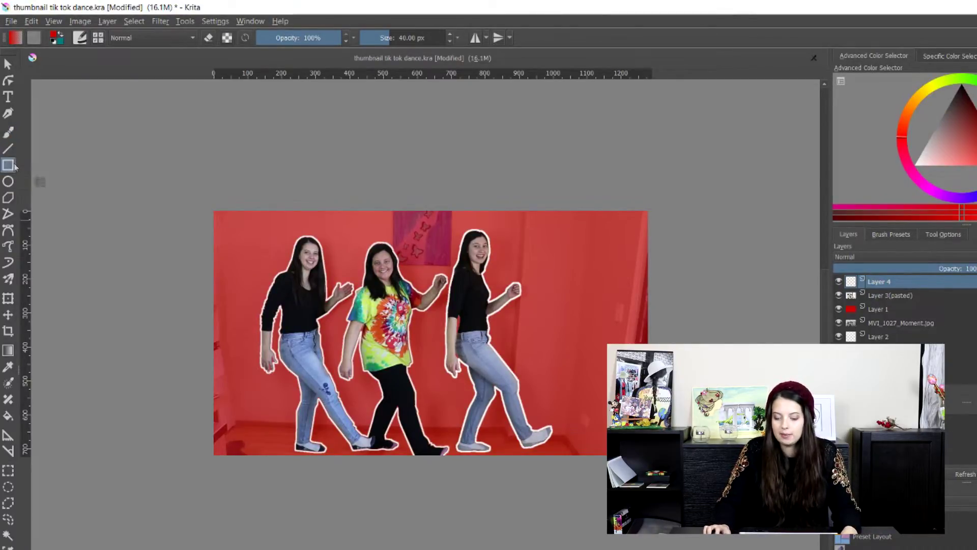
pyautogui.click(942, 235)
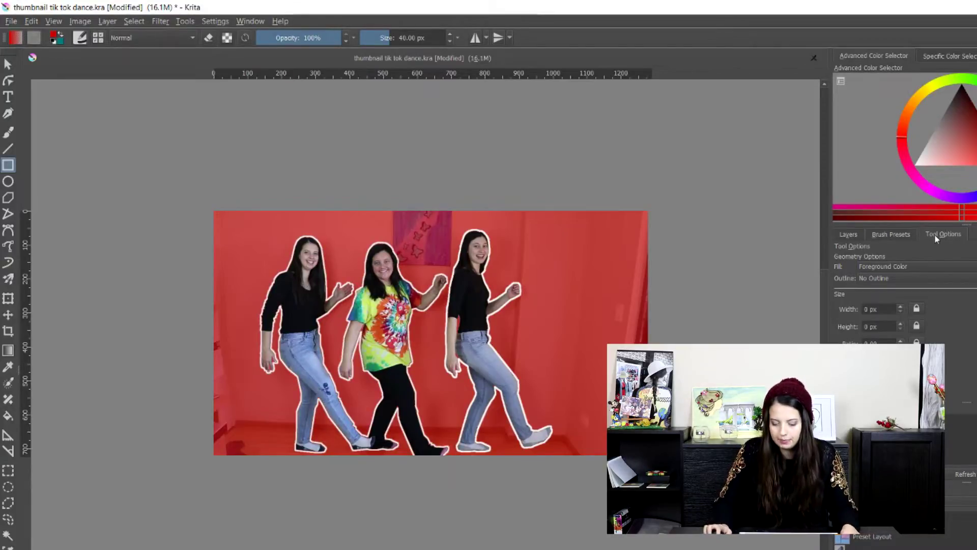
pyautogui.click(852, 235)
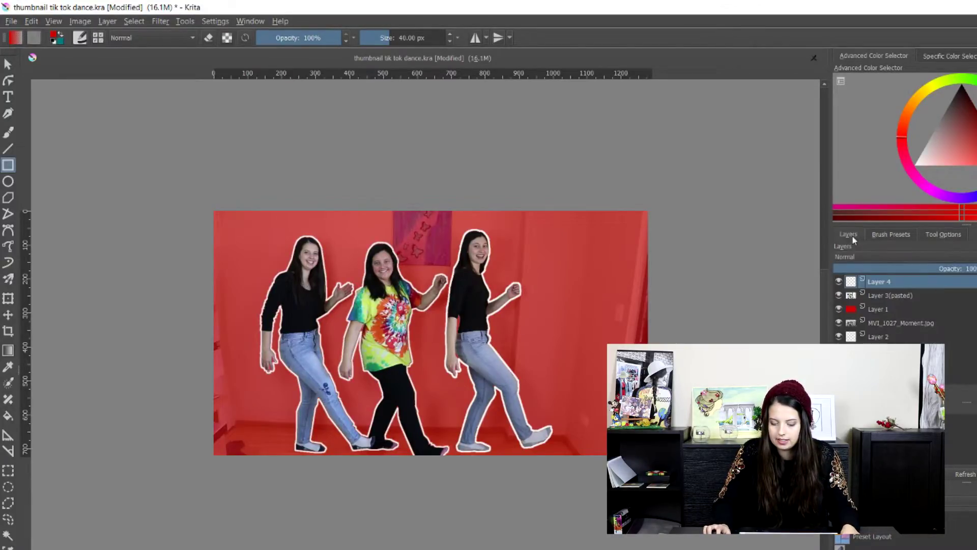
pyautogui.click(936, 237)
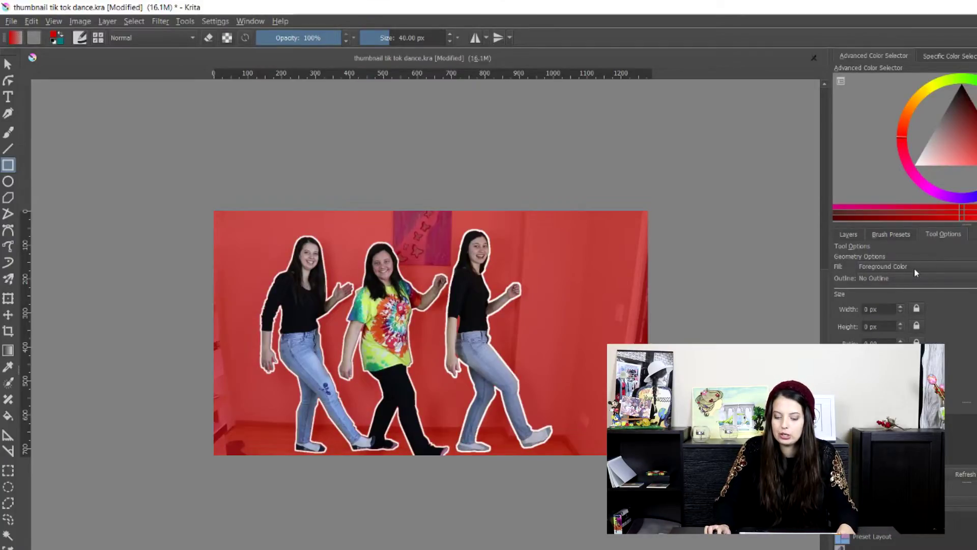
# Set the rectangle tool's Fill to Not Filled and Outline to Brush.
pyautogui.click(915, 263)
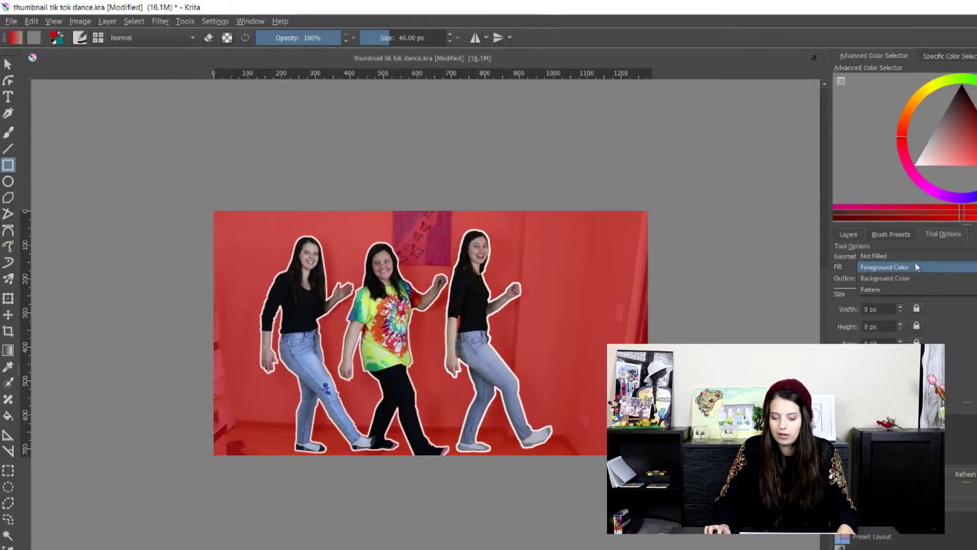
pyautogui.click(909, 256)
pyautogui.click(909, 278)
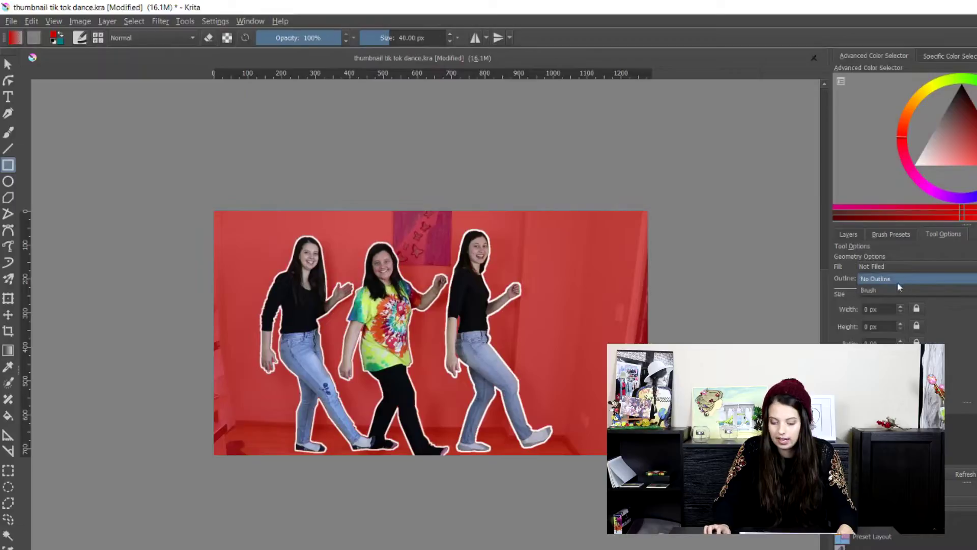
pyautogui.click(889, 280)
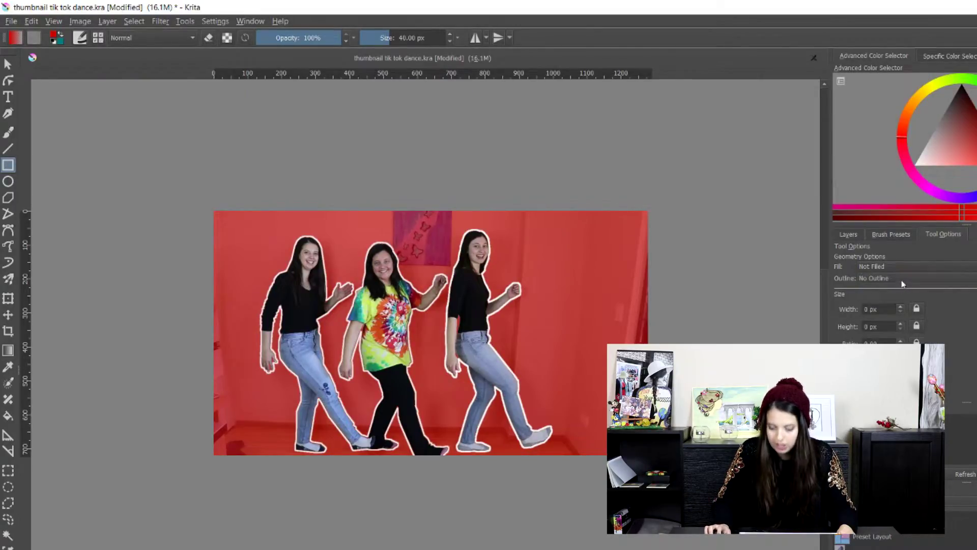
pyautogui.click(896, 279)
pyautogui.click(892, 292)
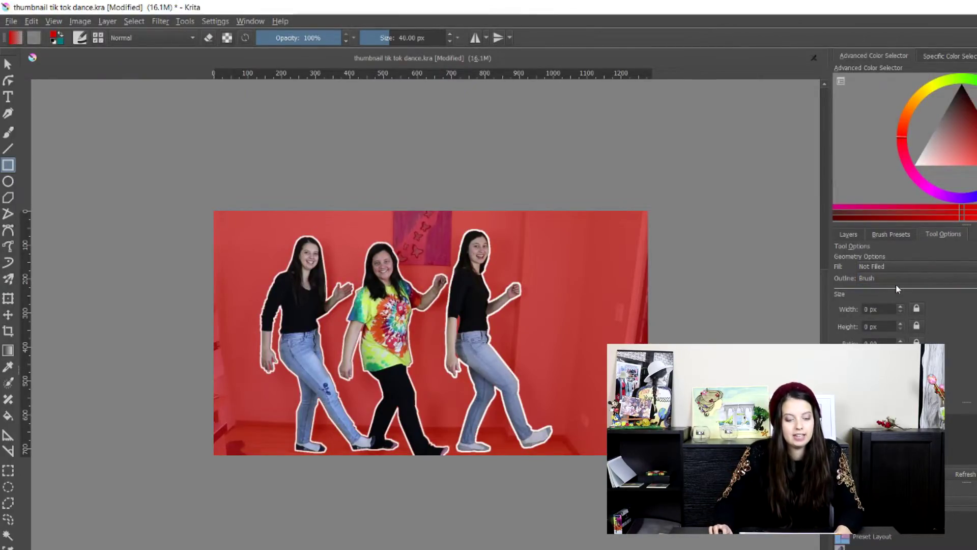
pyautogui.click(53, 38)
pyautogui.scroll(-2, 623, 330)
# Choose a near-black colour for the rectangle outline.
pyautogui.click(573, 259)
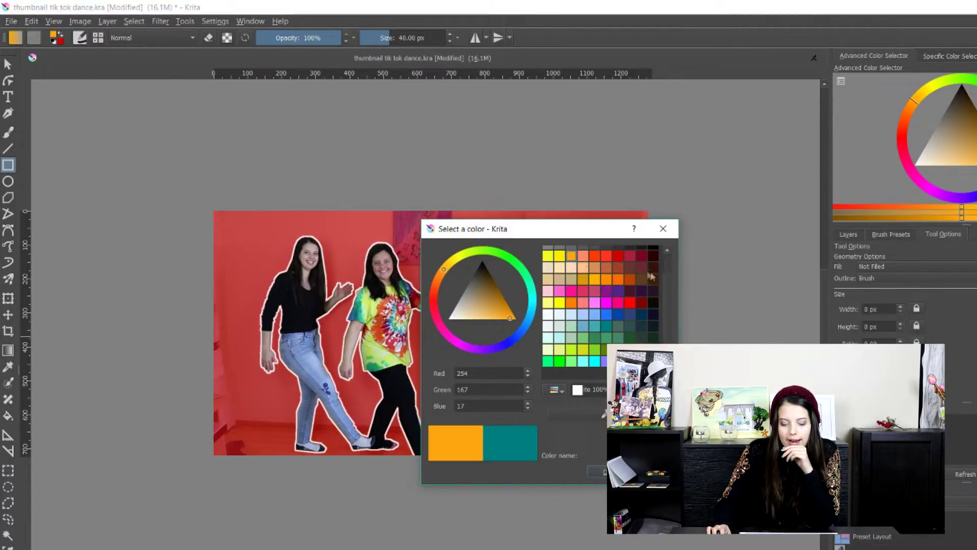
pyautogui.scroll(3, 664, 273)
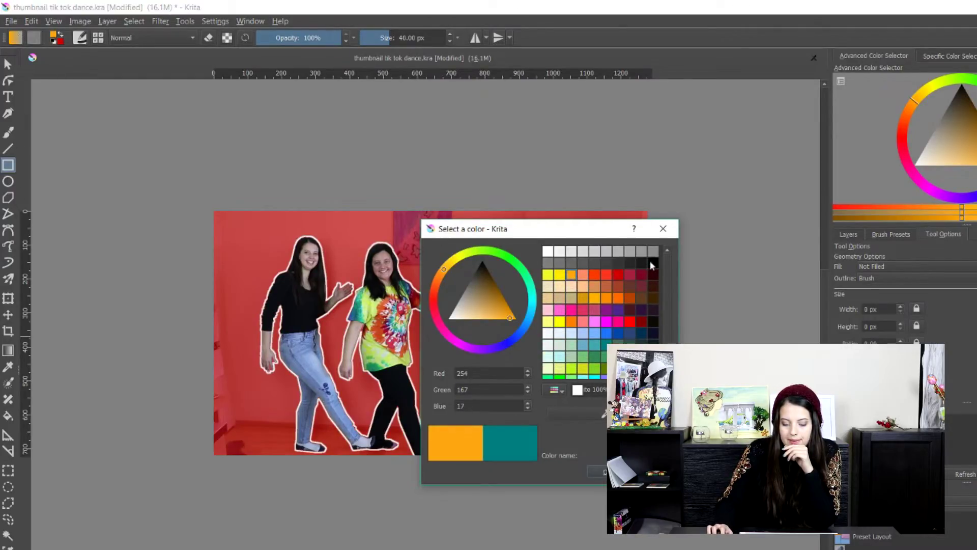
pyautogui.click(641, 263)
pyautogui.click(598, 472)
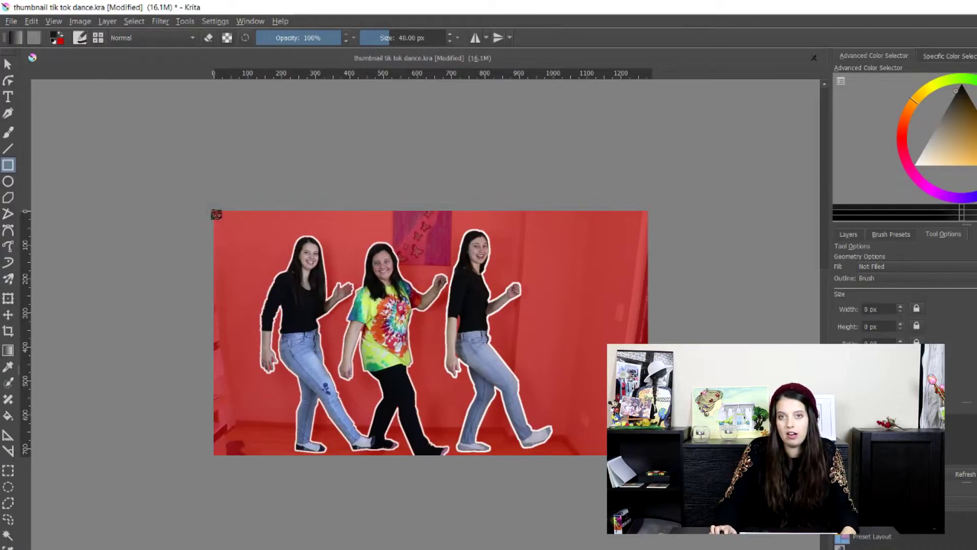
# Draw a thick 32 px rectangular border around the full 1280x720 canvas.
pyautogui.moveTo(217, 214); pyautogui.dragTo(648, 471)
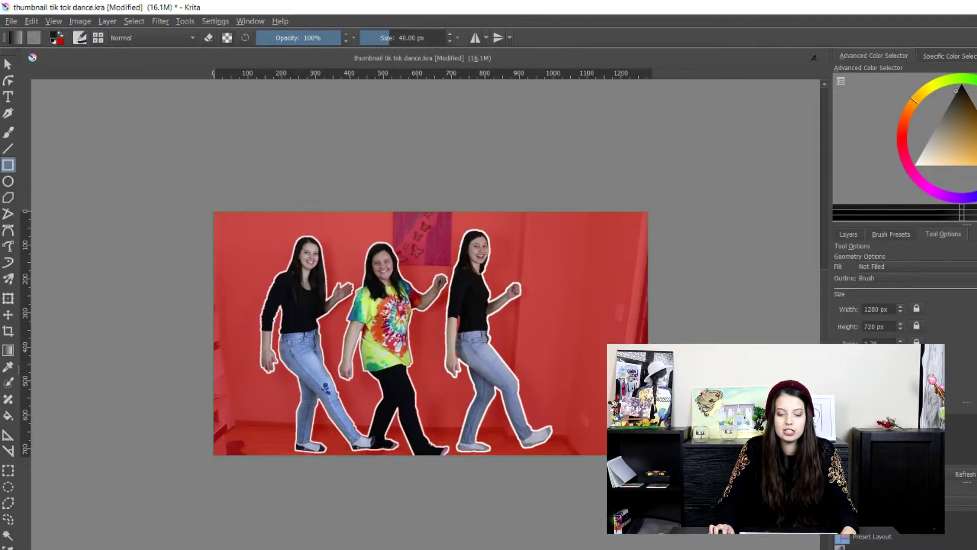
pyautogui.moveTo(202, 215); pyautogui.dragTo(649, 455)
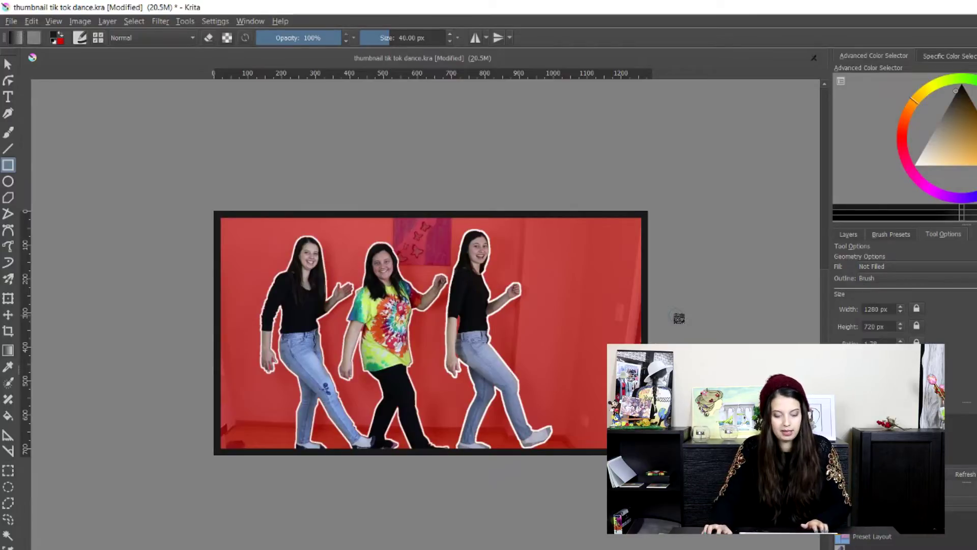
pyautogui.hotkey('ctrl', 'z')
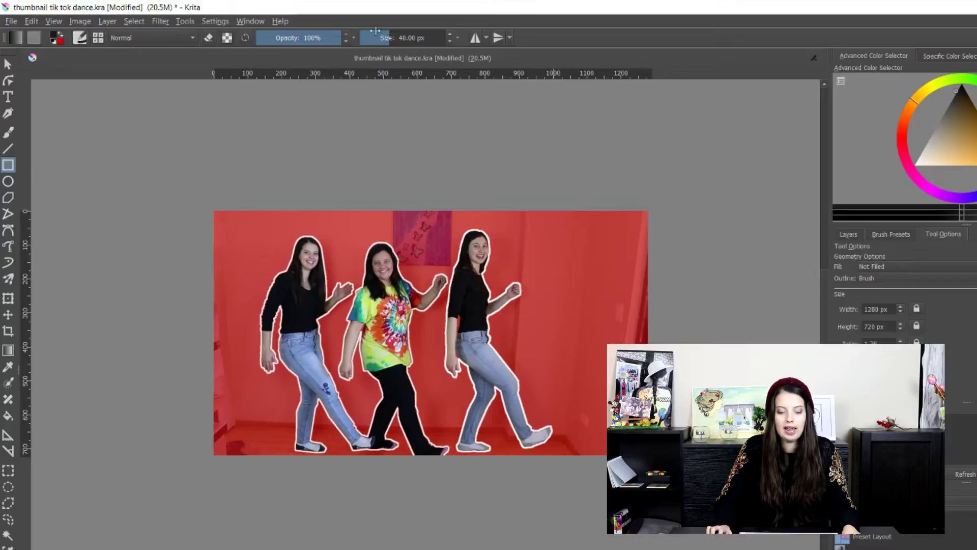
pyautogui.moveTo(383, 38); pyautogui.dragTo(388, 37)
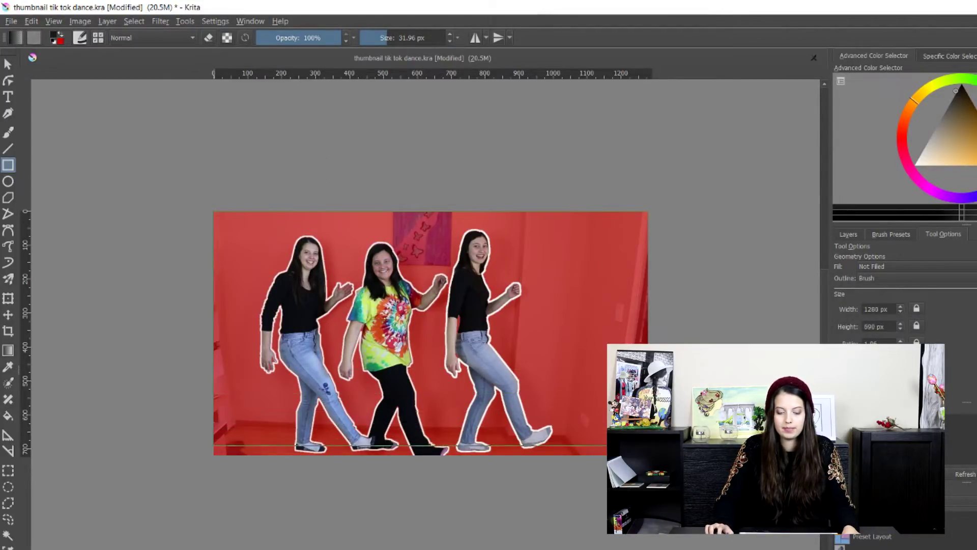
pyautogui.moveTo(214, 211); pyautogui.dragTo(648, 454)
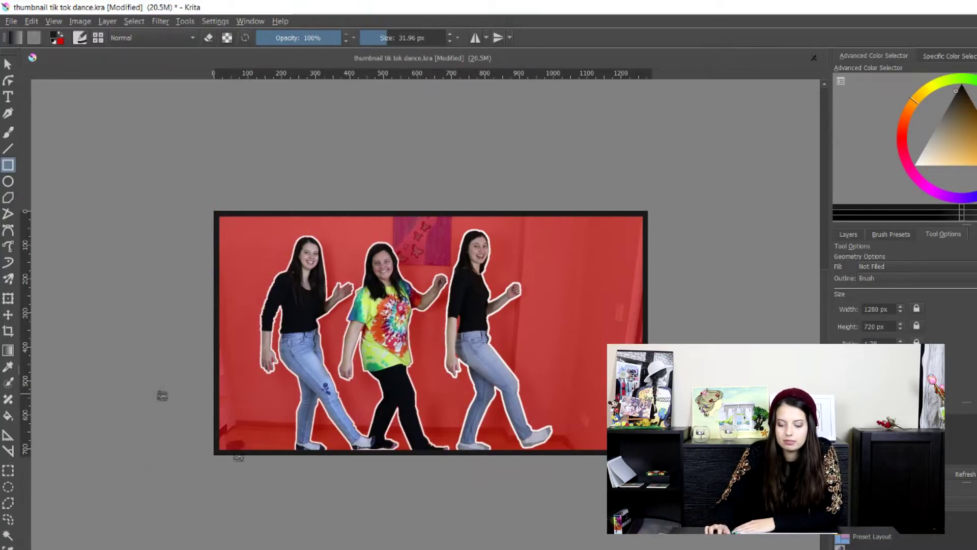
# Save the document, add a new empty layer, and mark out a text box across the top.
pyautogui.click(847, 234)
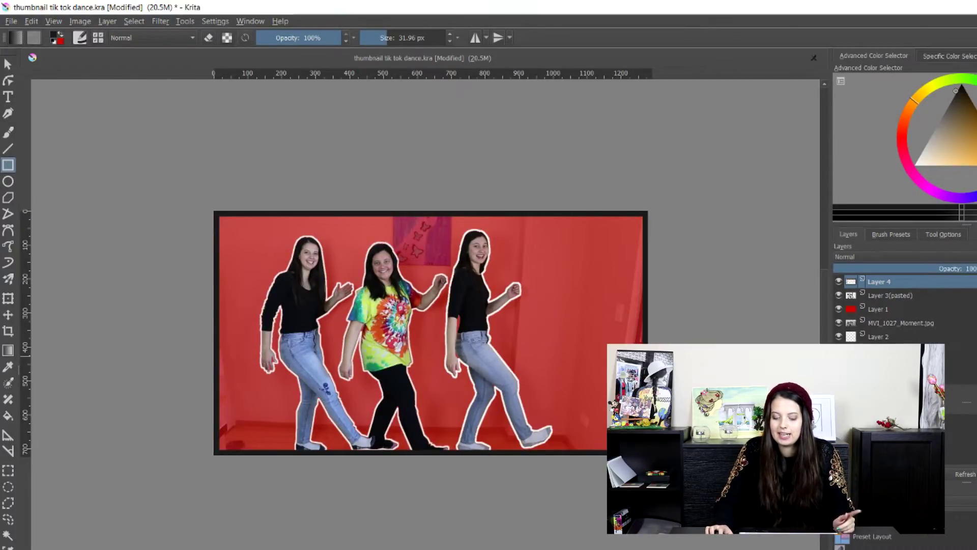
pyautogui.hotkey('ctrl', 's')
pyautogui.press('Insert')
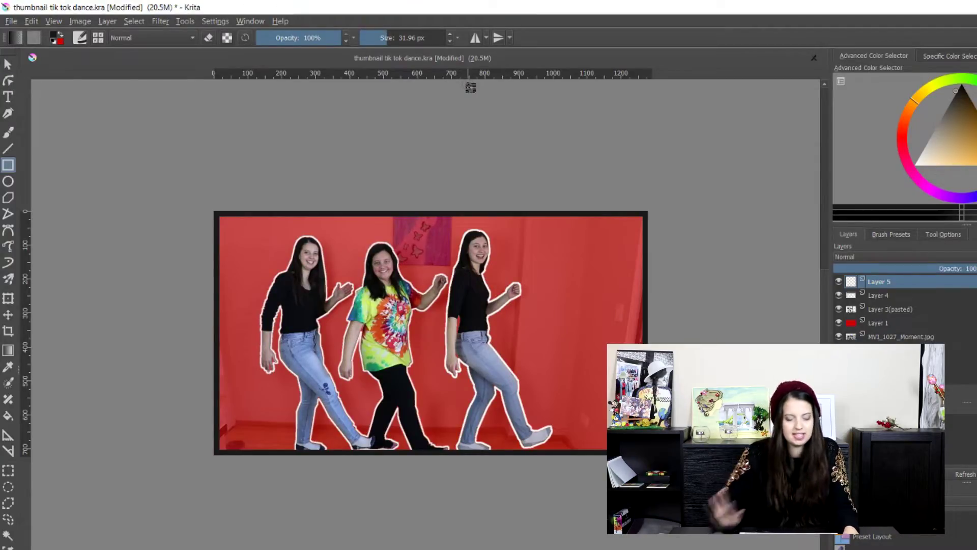
pyautogui.click(10, 99)
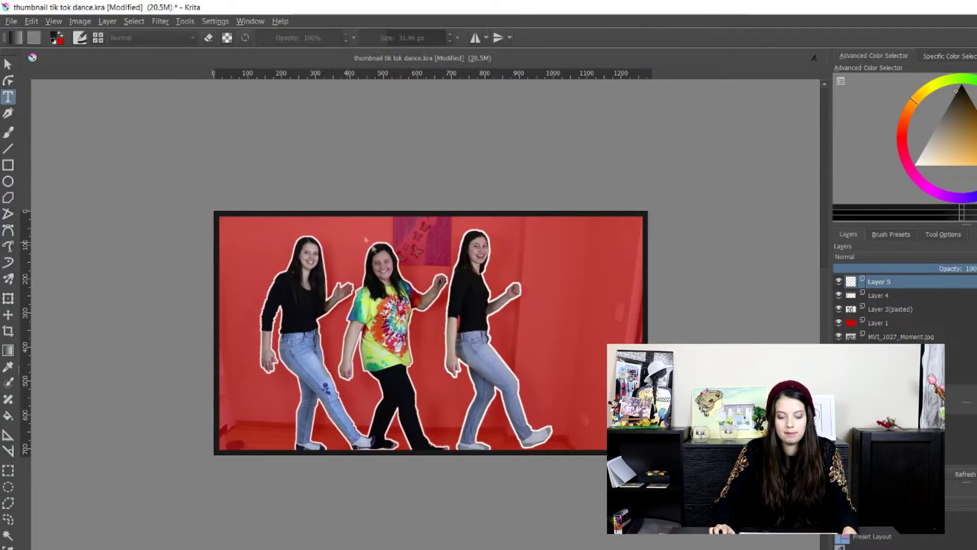
pyautogui.moveTo(222, 221); pyautogui.dragTo(639, 264)
# Replace the placeholder text with 'Recreating Tik Tok Dances' in AcmeFont.
pyautogui.hotkey('ctrl', 'a')
pyautogui.press('Delete')
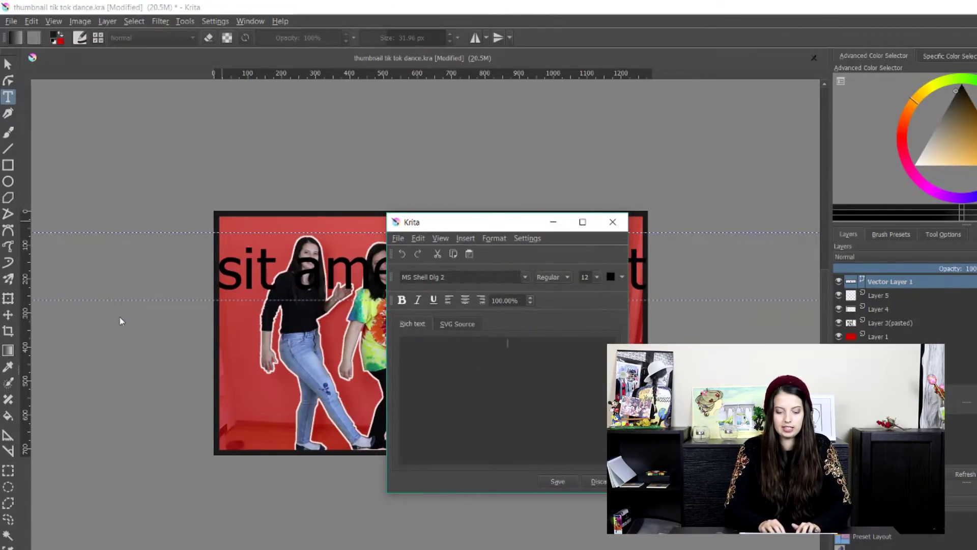
pyautogui.write('Recreating Ti')
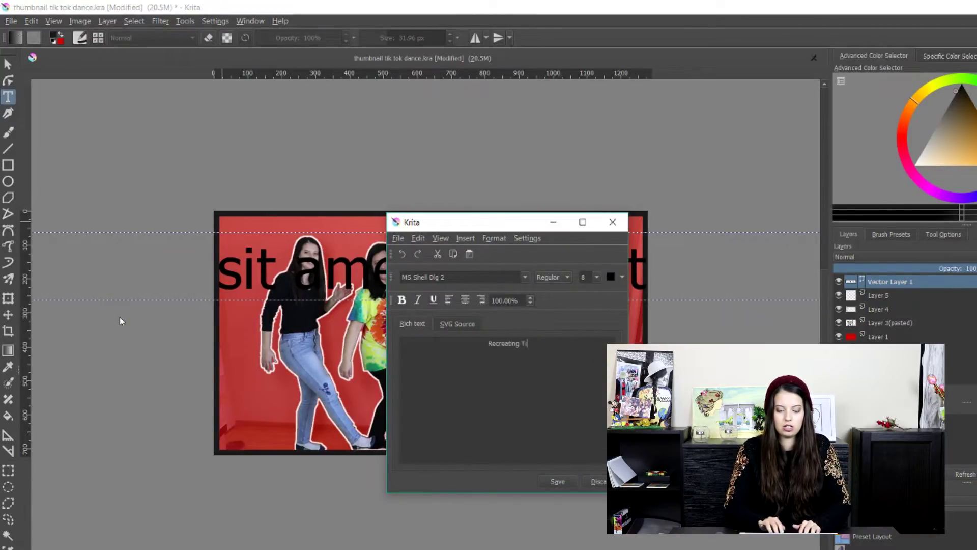
pyautogui.write('k Tok Dances')
pyautogui.hotkey('ctrl', 'a')
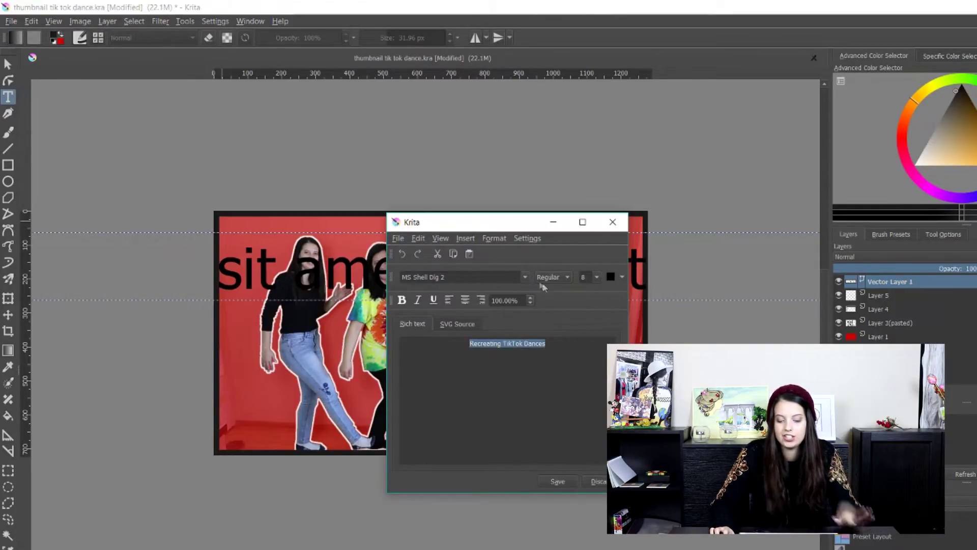
pyautogui.click(525, 278)
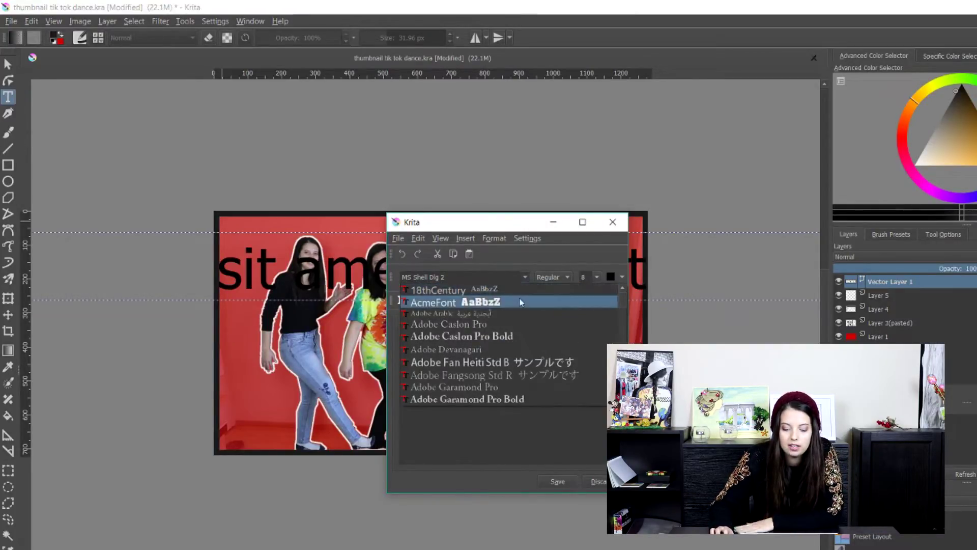
pyautogui.click(520, 302)
pyautogui.moveTo(505, 231); pyautogui.dragTo(634, 209)
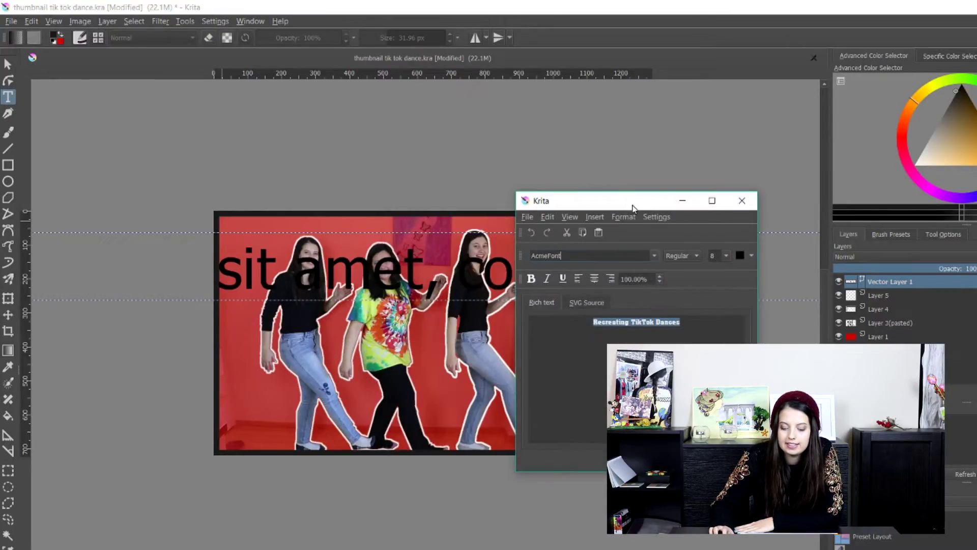
pyautogui.hotkey('ctrl', 's')
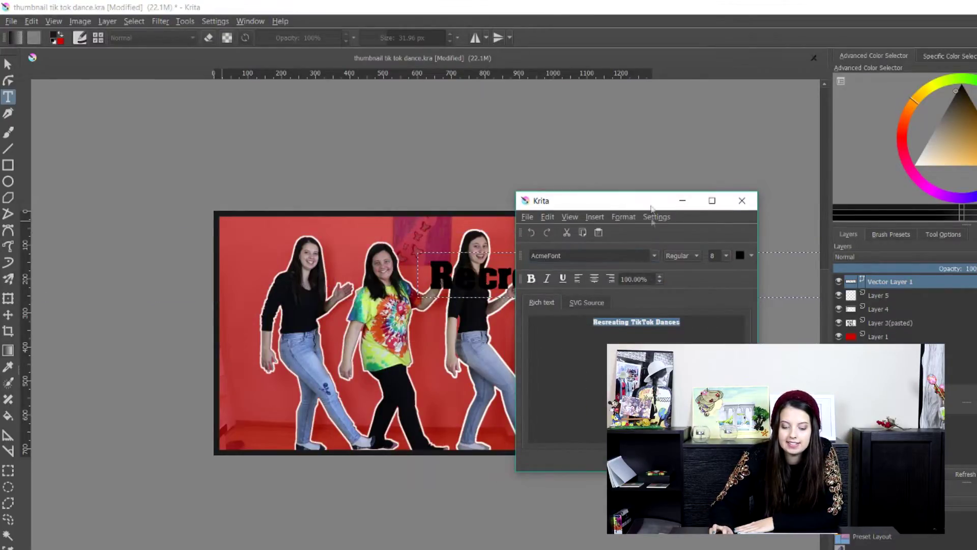
pyautogui.moveTo(634, 196); pyautogui.dragTo(329, 354)
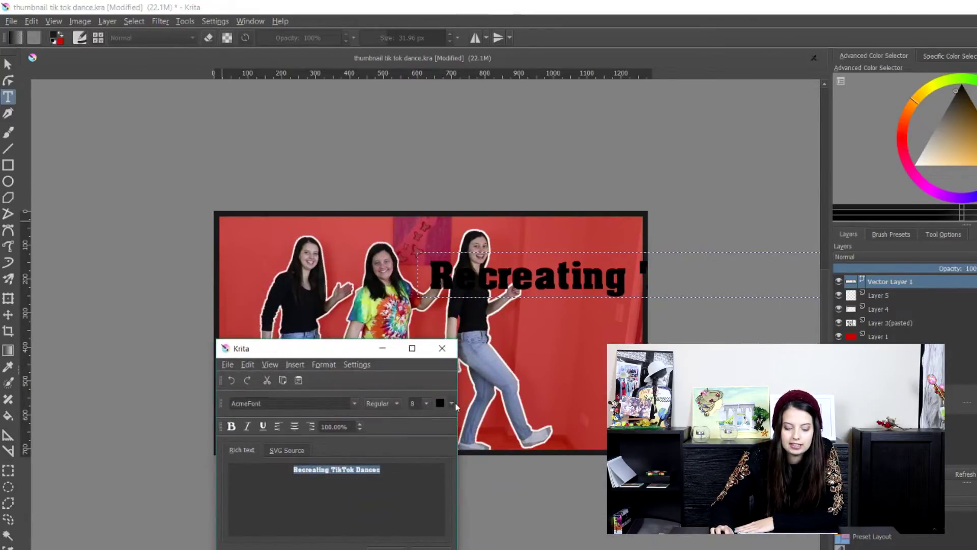
# Make the title white at font size 7 and close the text editor.
pyautogui.click(451, 403)
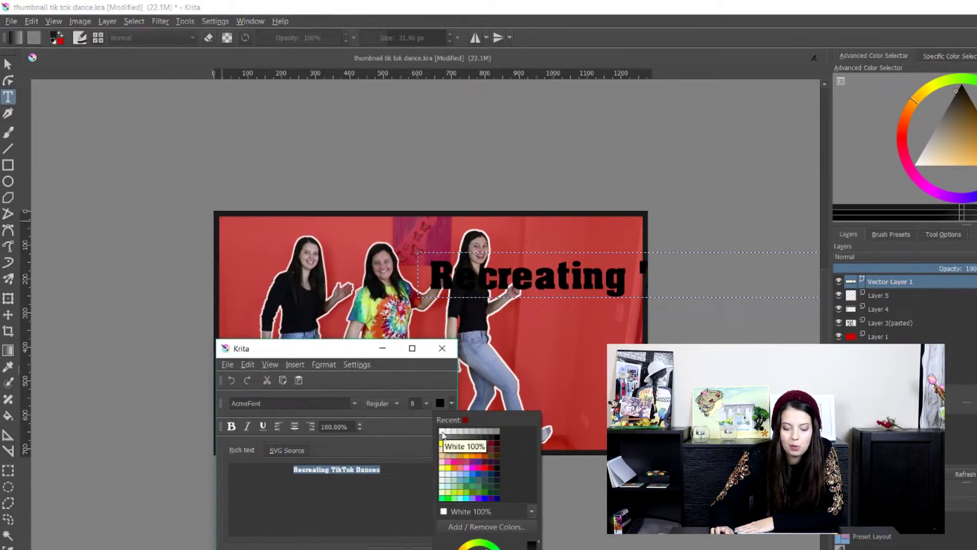
pyautogui.click(442, 432)
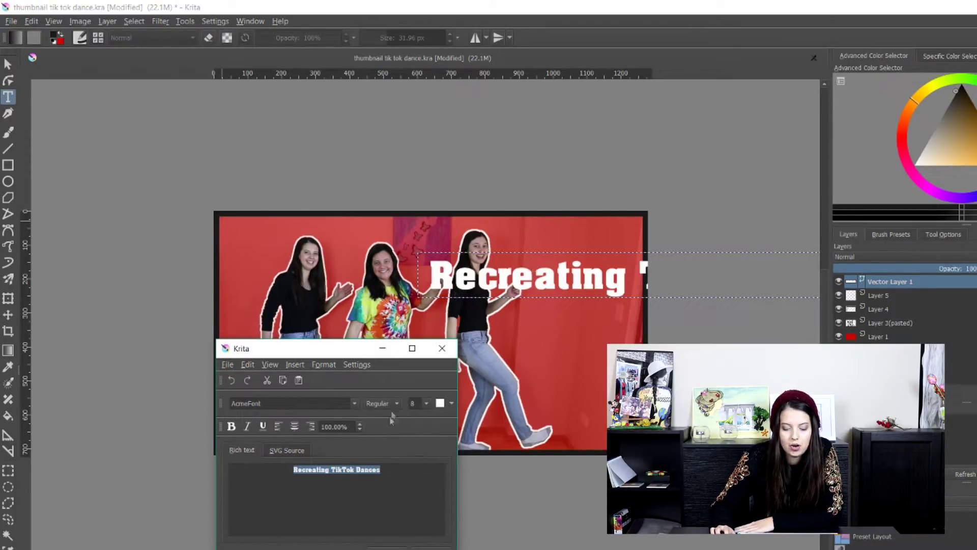
pyautogui.click(426, 403)
pyautogui.click(415, 414)
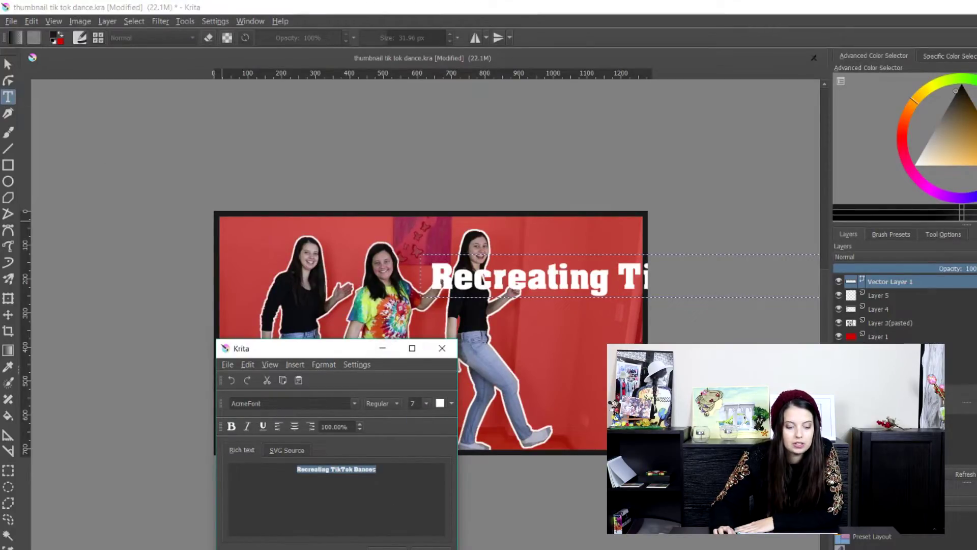
pyautogui.click(431, 547)
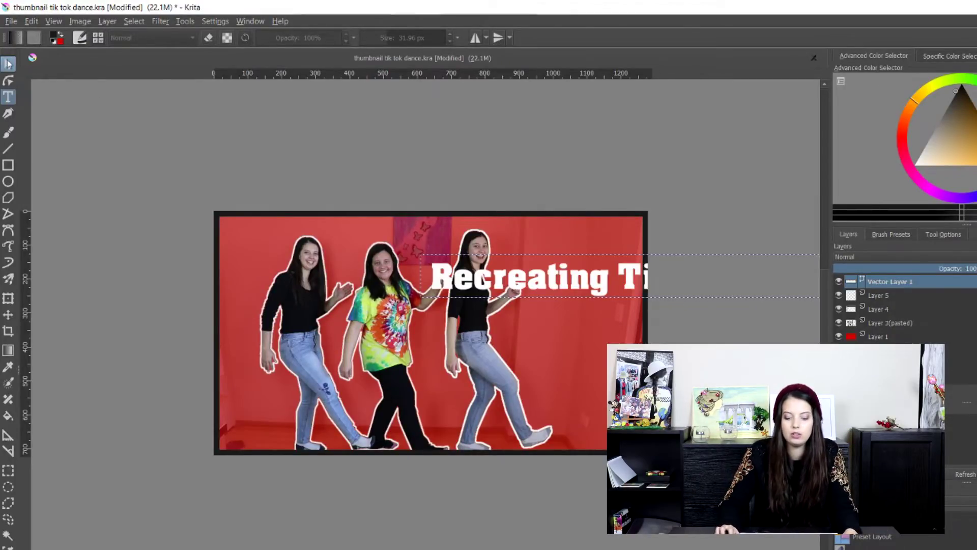
# Drag the 'Recreating TikTok Dances' title to the top centre and bring up its stroke settings.
pyautogui.click(8, 63)
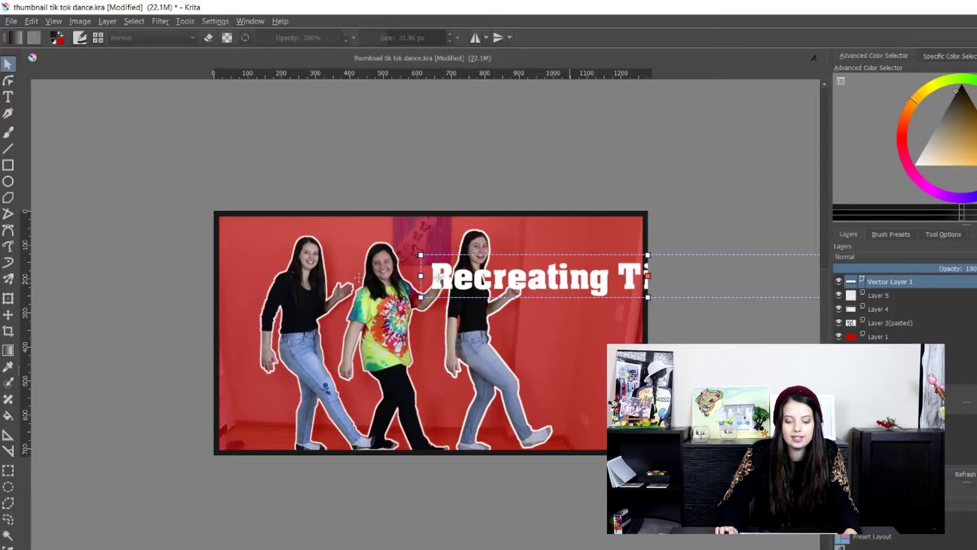
pyautogui.moveTo(569, 282); pyautogui.dragTo(386, 247)
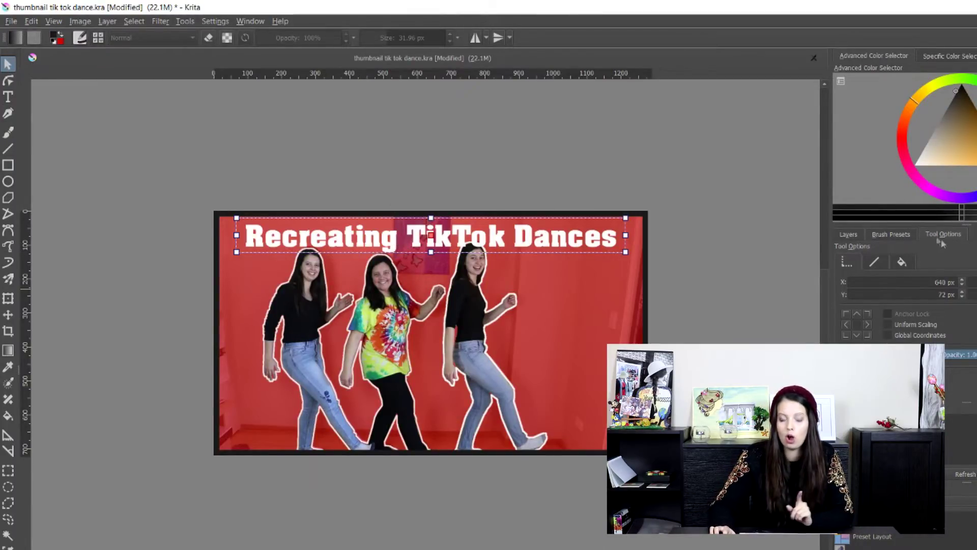
pyautogui.click(873, 262)
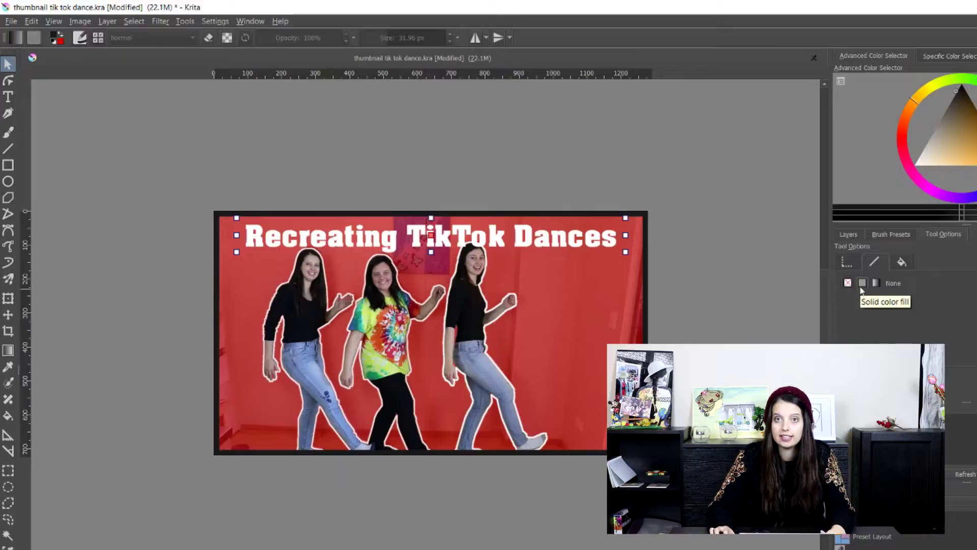
# Give the title a solid black stroke from the Recent colours, then close the text editor.
pyautogui.click(874, 285)
pyautogui.click(913, 302)
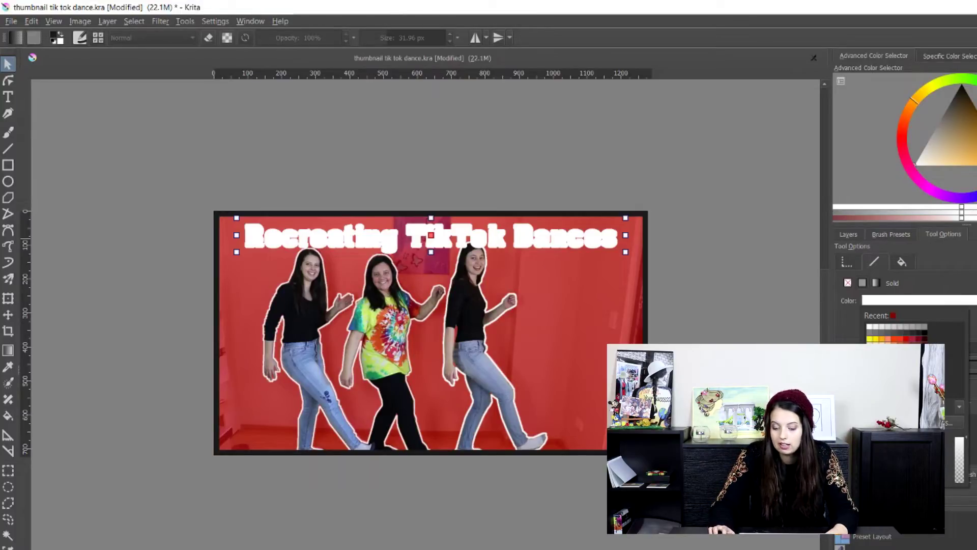
pyautogui.click(925, 332)
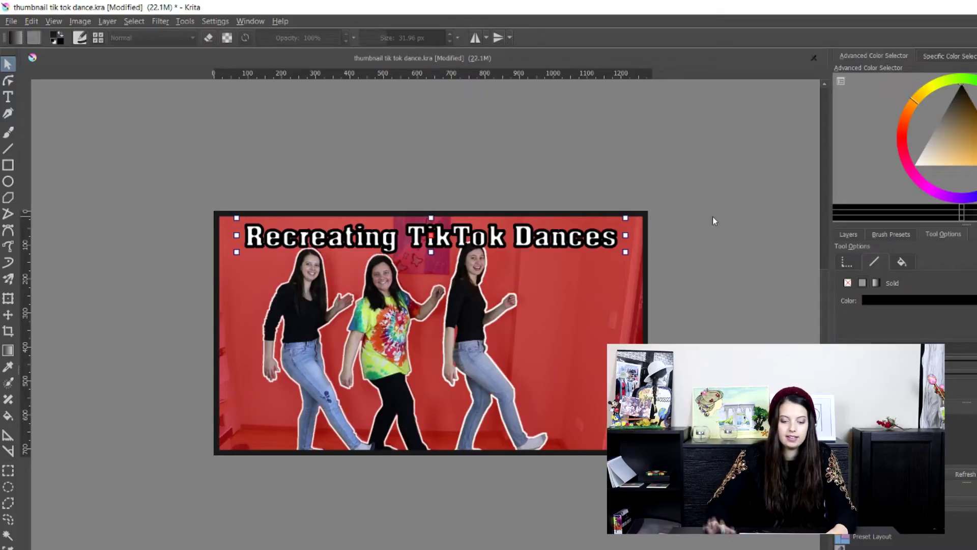
pyautogui.press('Return')
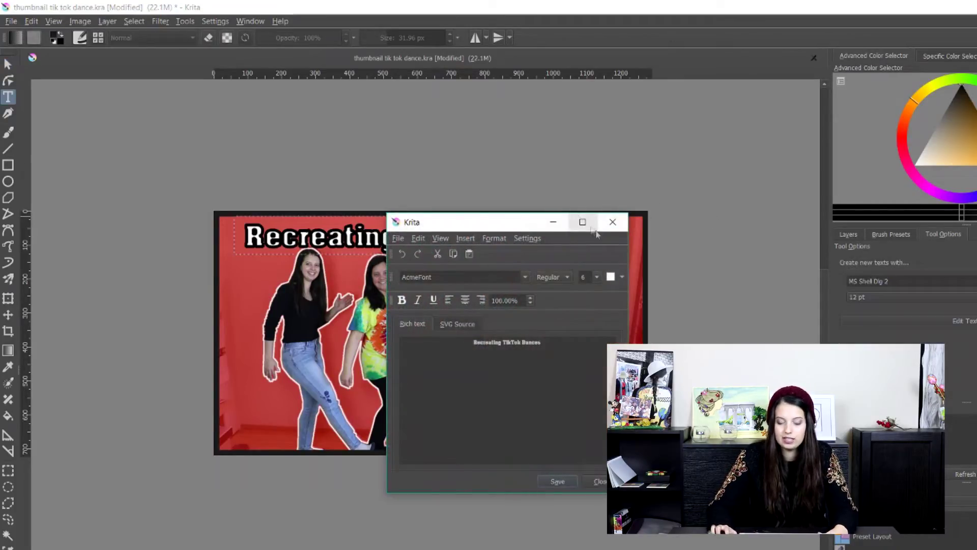
pyautogui.click(613, 222)
pyautogui.click(857, 234)
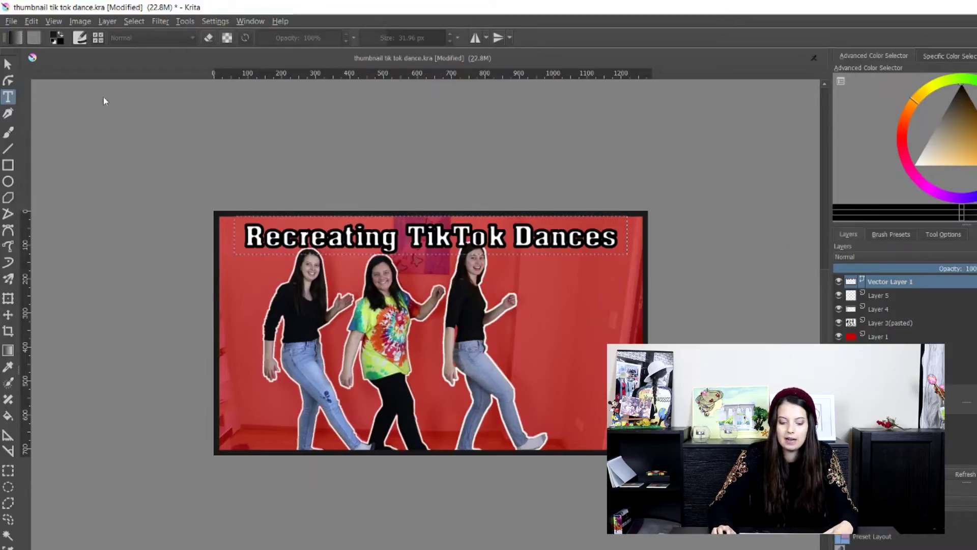
# Save the thumbnail, then download Pixabay's Man Women Couple illustration from the 'dancing' illustrations search.
pyautogui.hotkey('ctrl', 's')
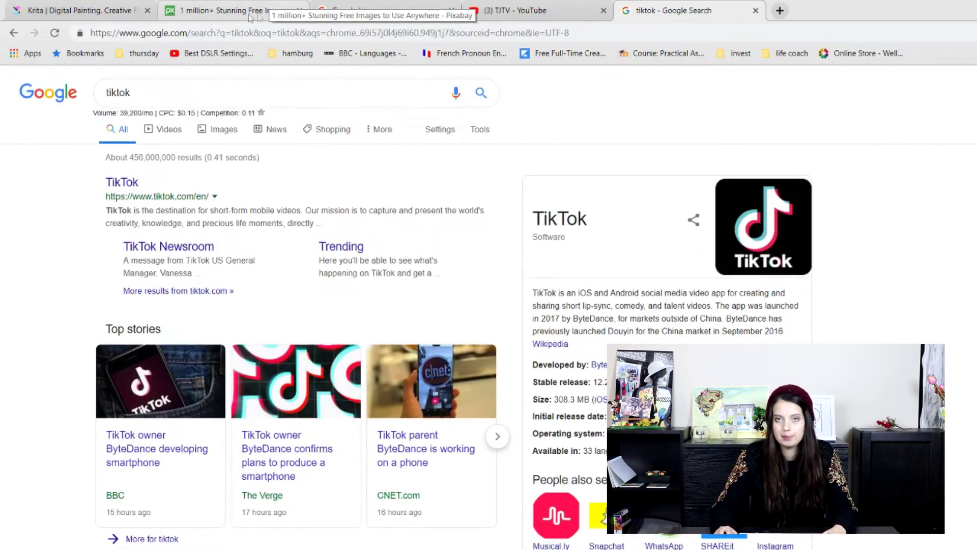
pyautogui.click(222, 12)
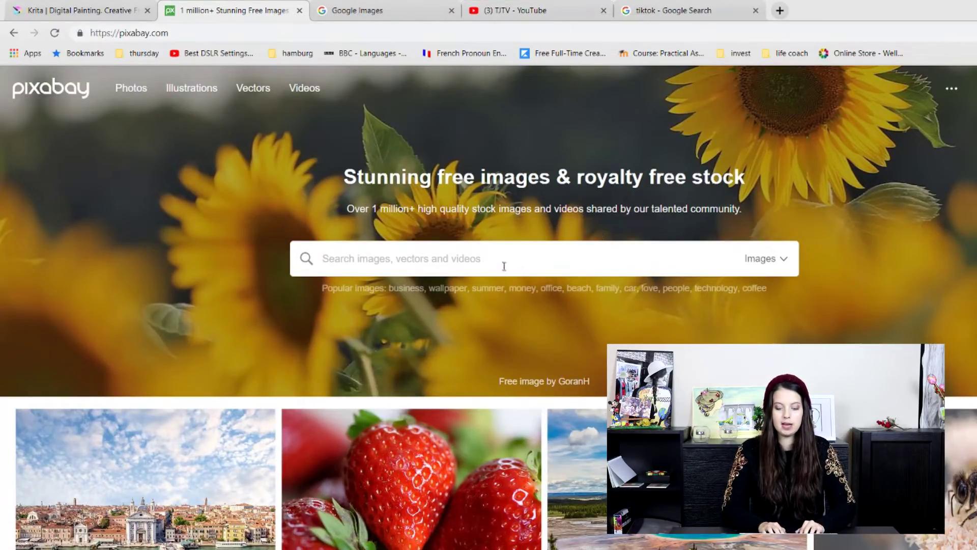
pyautogui.write('dancing')
pyautogui.click(758, 259)
pyautogui.click(741, 344)
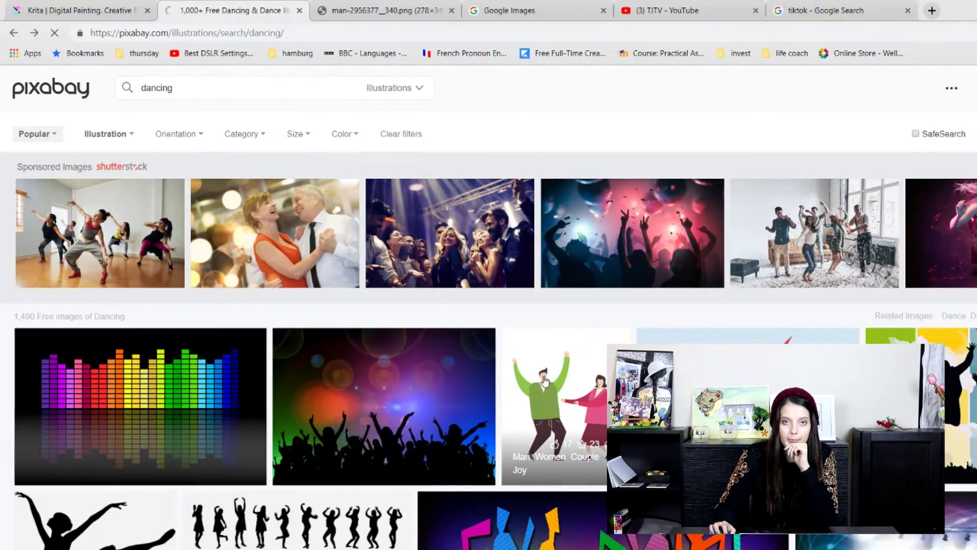
pyautogui.click(545, 381)
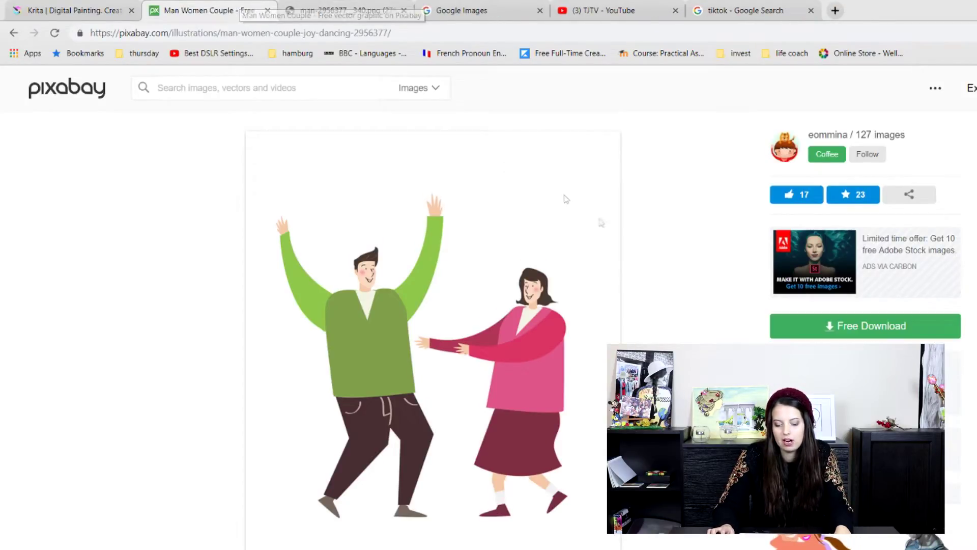
pyautogui.click(838, 326)
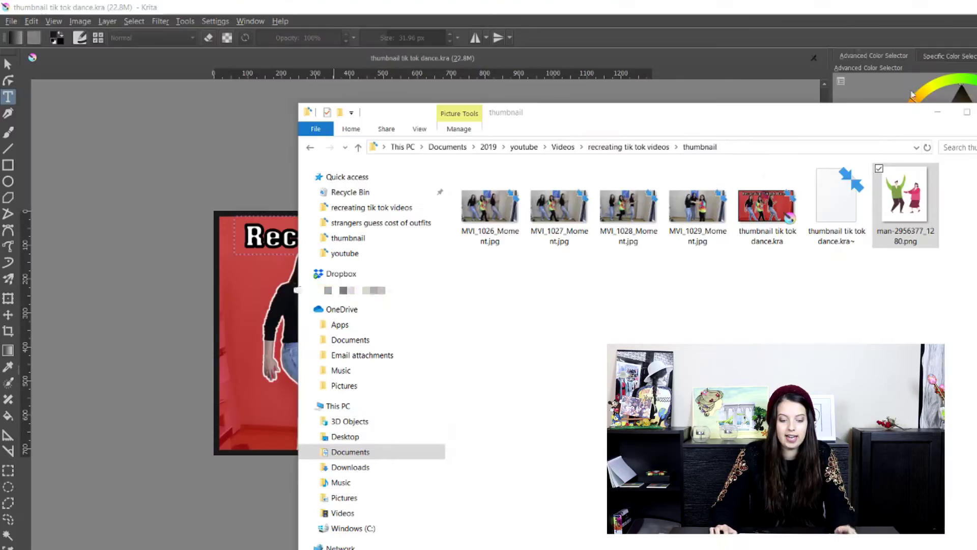
# Drop man-2956377_1280.png from Explorer onto the Krita canvas as a new layer.
pyautogui.moveTo(905, 207); pyautogui.dragTo(241, 350)
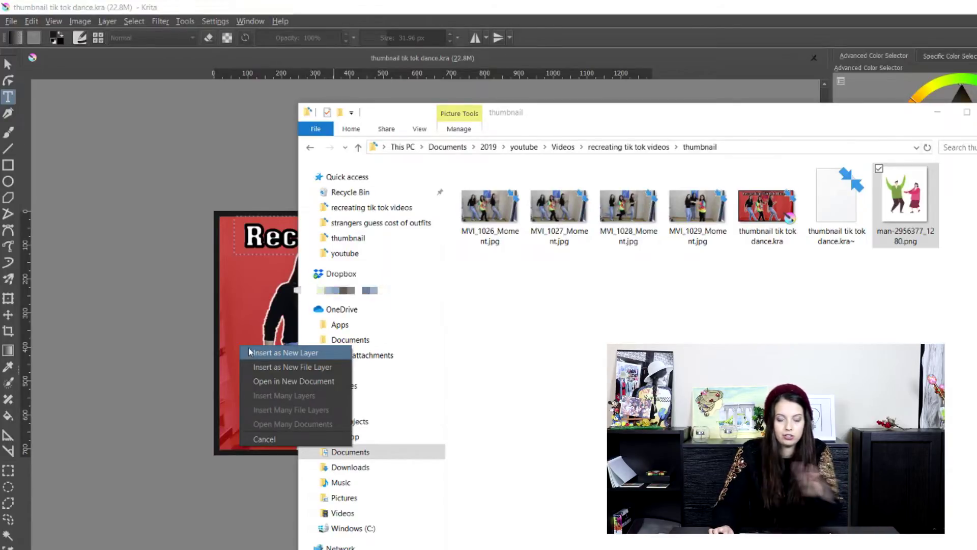
pyautogui.click(270, 352)
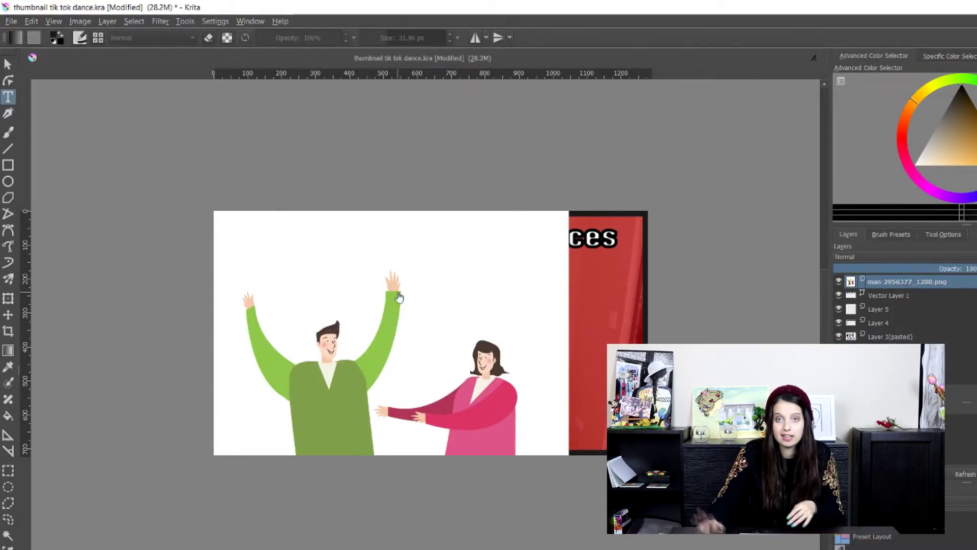
# Scale the cartoon couple down with Ctrl+T and place it in the middle of the thumbnail.
pyautogui.hotkey('ctrl', 't')
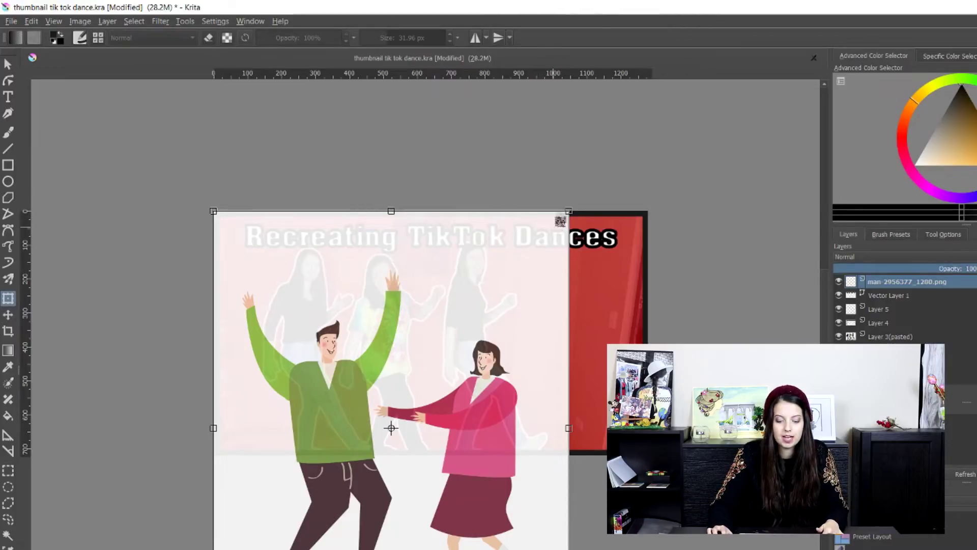
pyautogui.moveTo(561, 218); pyautogui.dragTo(516, 266)
pyautogui.moveTo(460, 377); pyautogui.dragTo(461, 349)
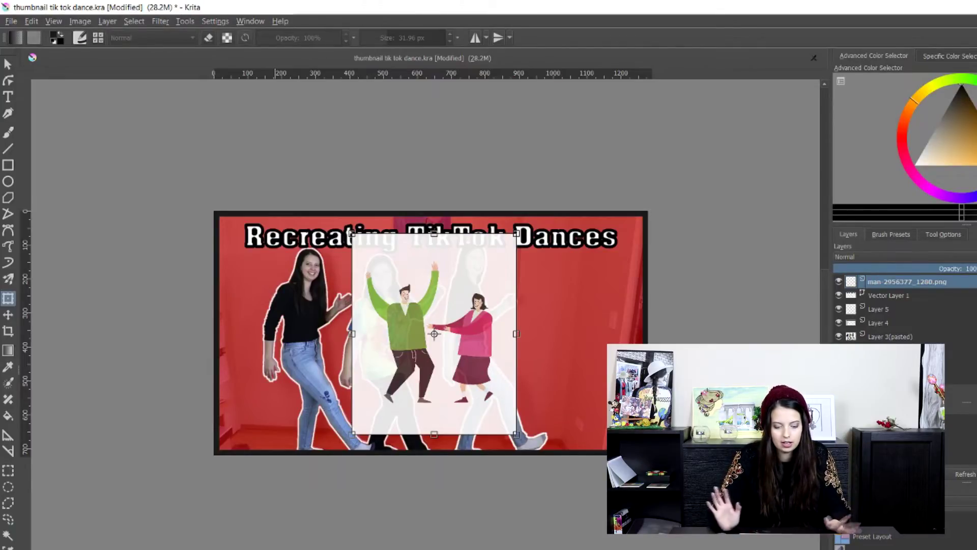
pyautogui.press('Return')
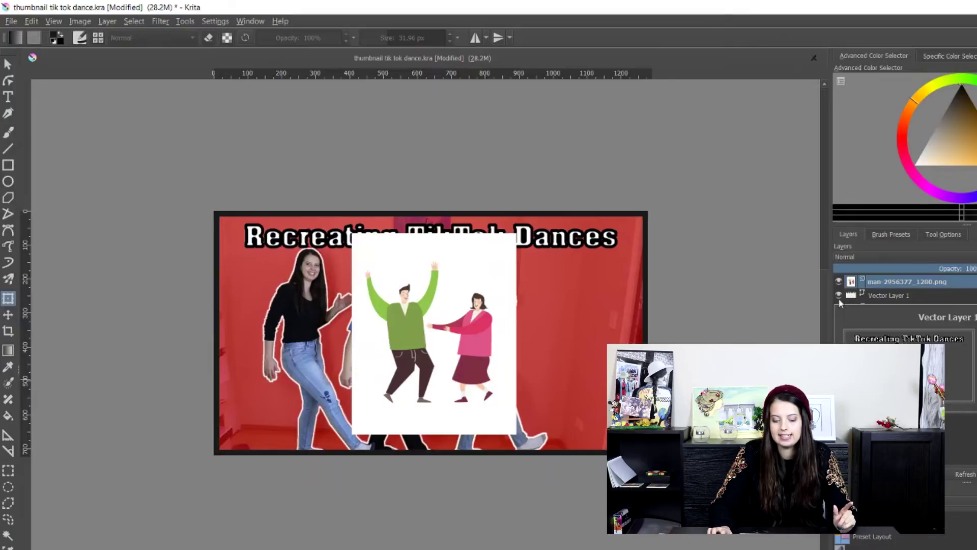
# Hide the other layers, magic-wand the couple's white background, delete it and deselect.
pyautogui.moveTo(838, 297); pyautogui.dragTo(839, 337)
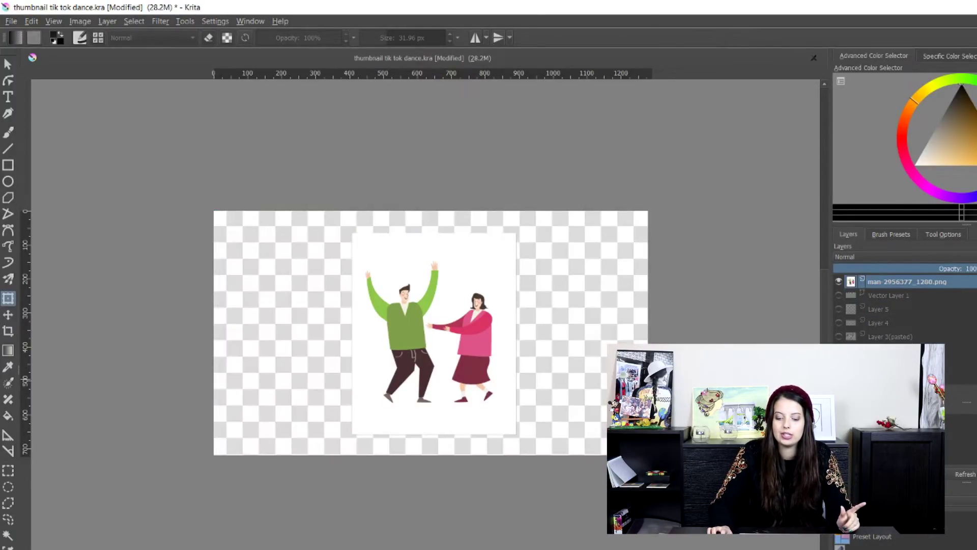
pyautogui.scroll(-1, 896, 308)
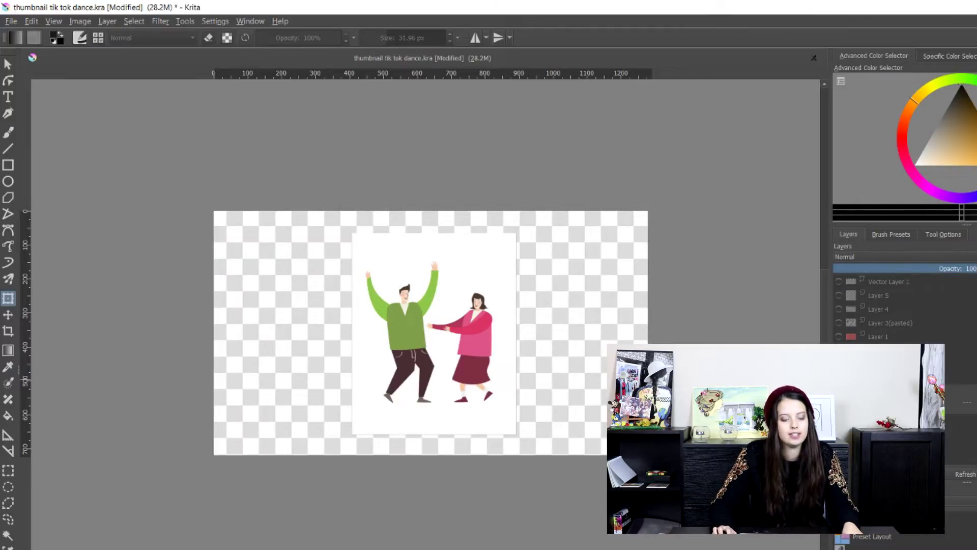
pyautogui.click(7, 535)
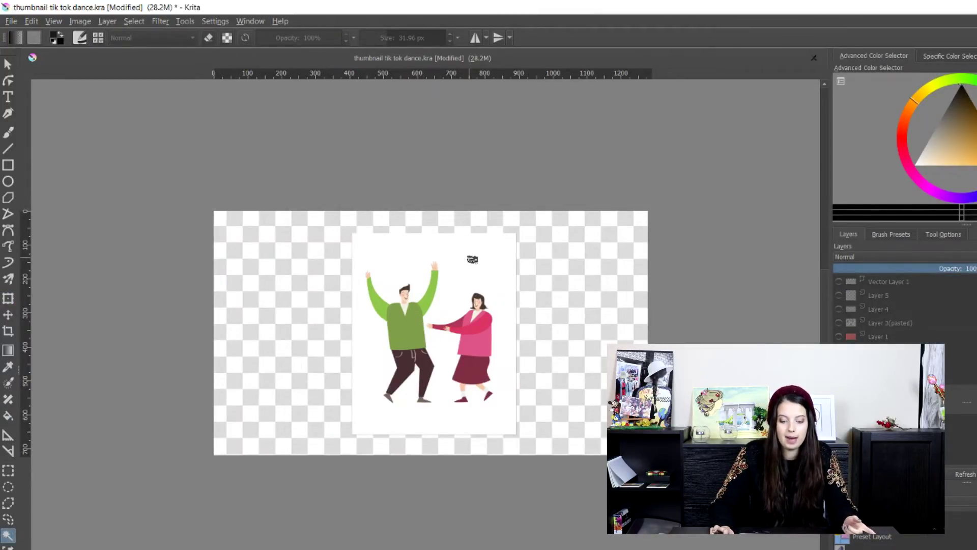
pyautogui.click(472, 262)
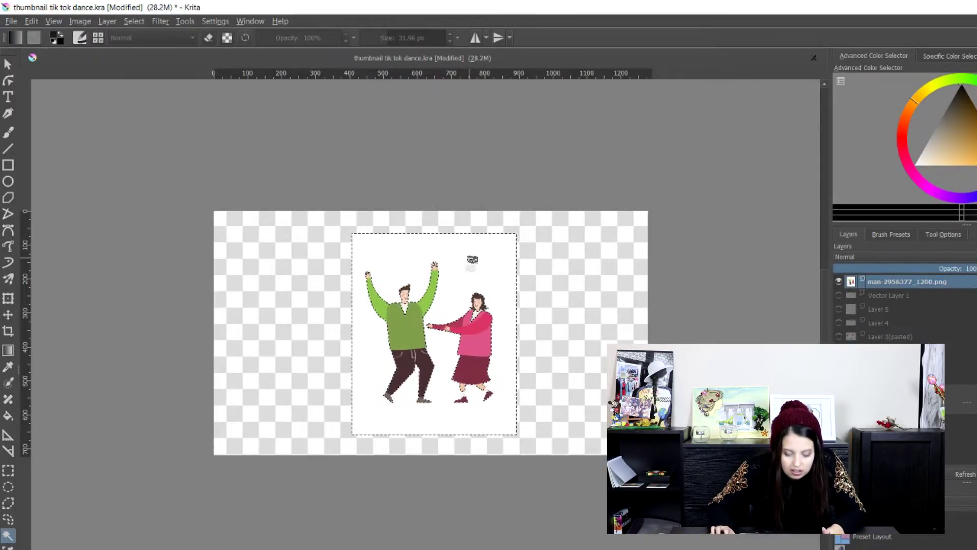
pyautogui.hotkey('ctrl', '+')
pyautogui.hotkey('ctrl', '+')
pyautogui.hotkey('ctrl', '+')
pyautogui.hotkey('ctrl', '+')
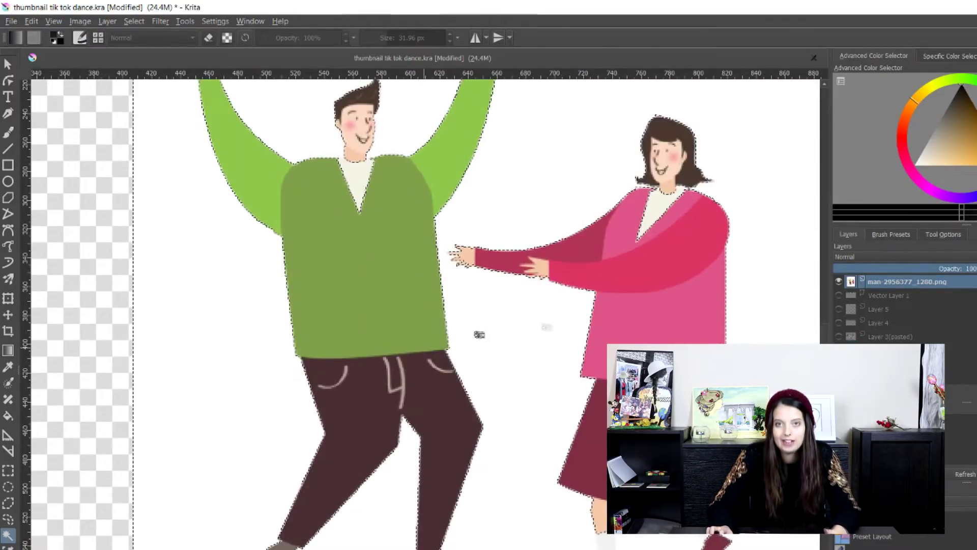
pyautogui.click(951, 234)
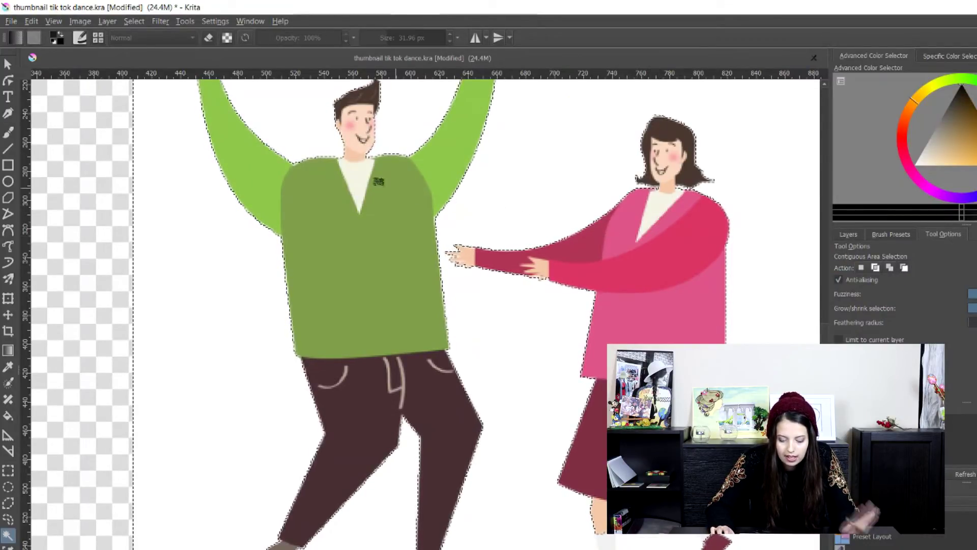
pyautogui.scroll(-3, 427, 244)
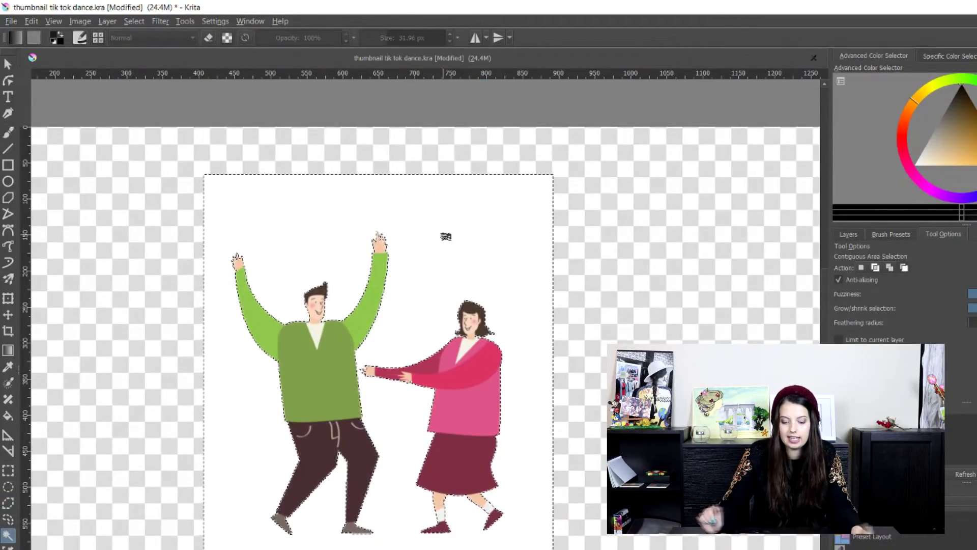
pyautogui.press('Delete')
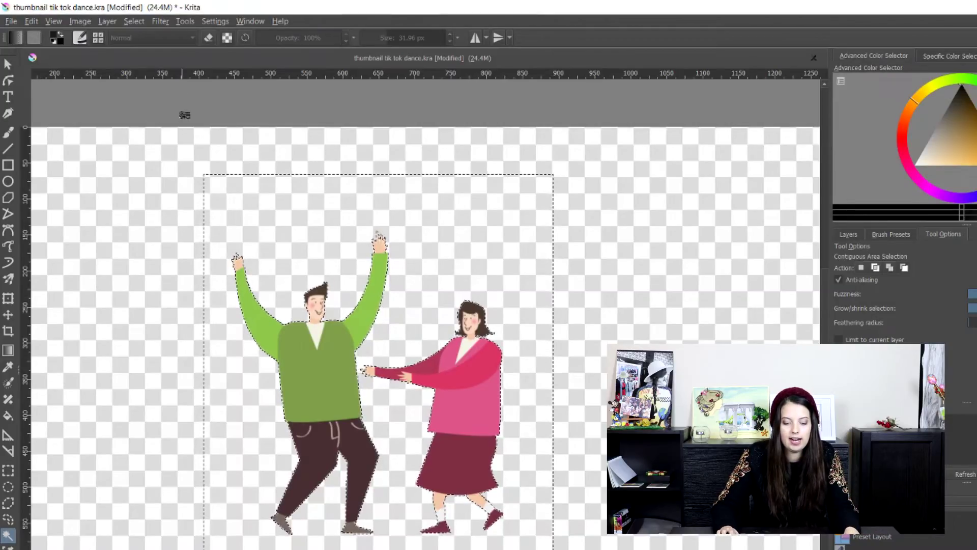
pyautogui.click(187, 113)
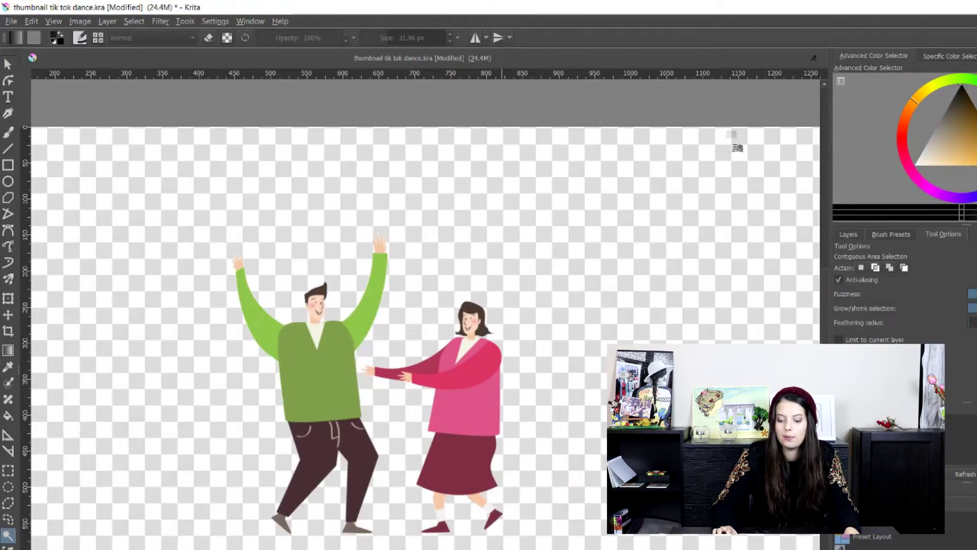
pyautogui.click(859, 235)
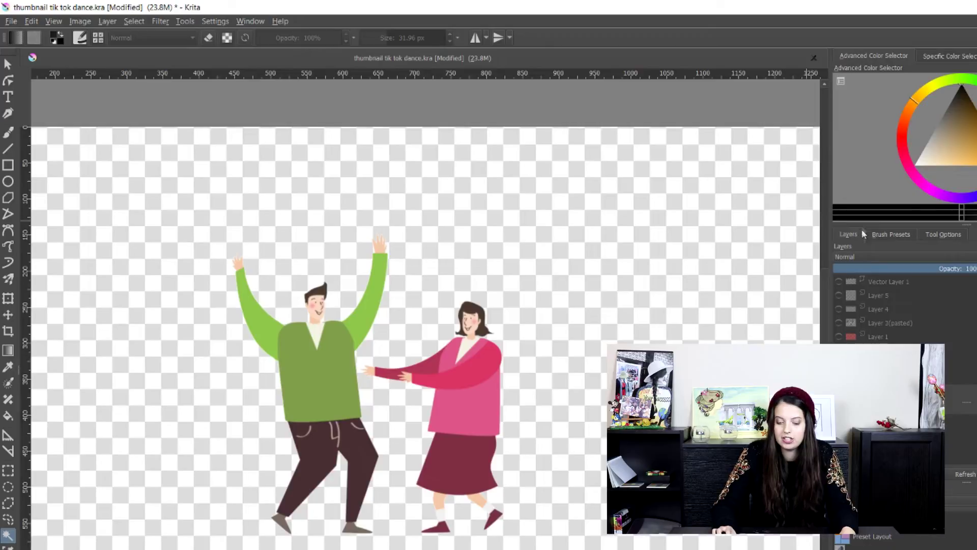
# Unhide all layers, move the couple to the lower right and set its opacity to 78%.
pyautogui.moveTo(840, 283); pyautogui.dragTo(840, 340)
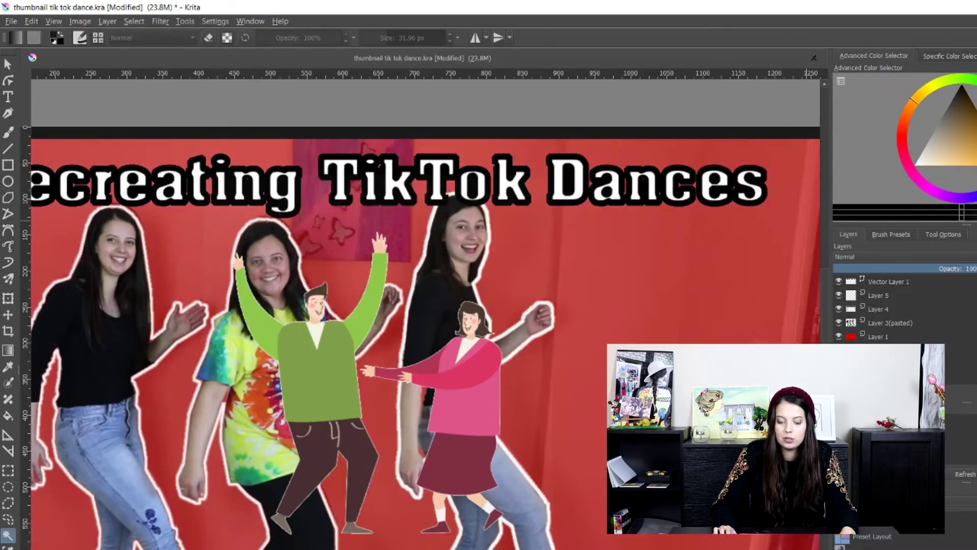
pyautogui.scroll(1, 896, 306)
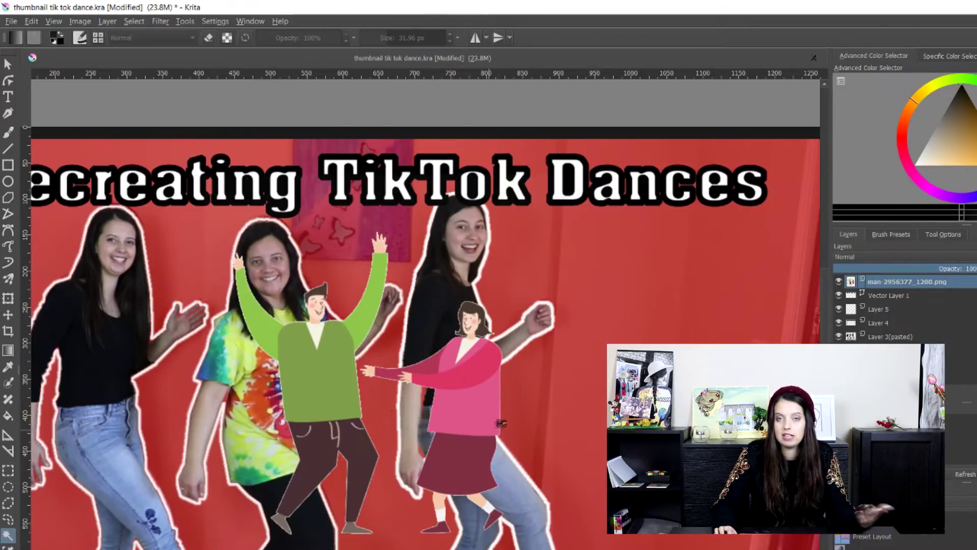
pyautogui.scroll(-5, 502, 422)
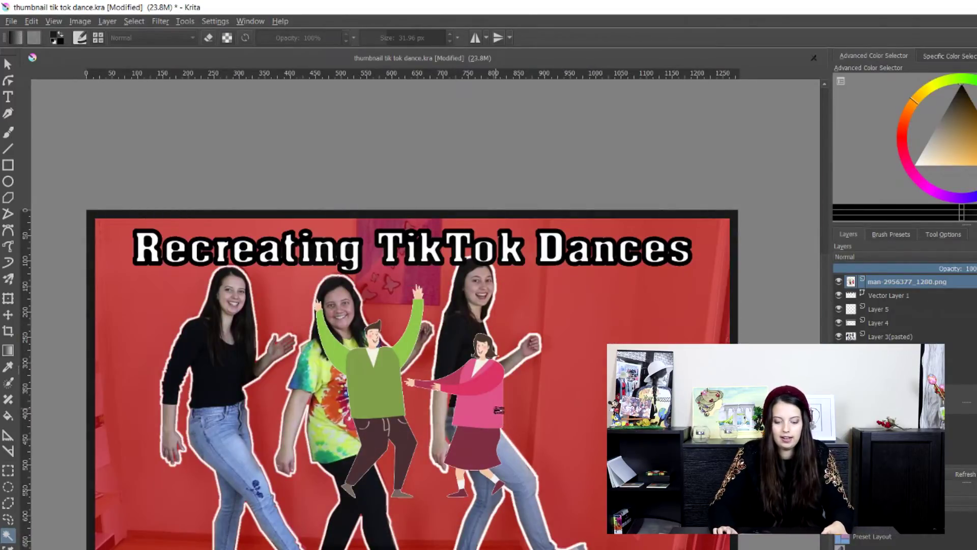
pyautogui.hotkey('ctrl', 't')
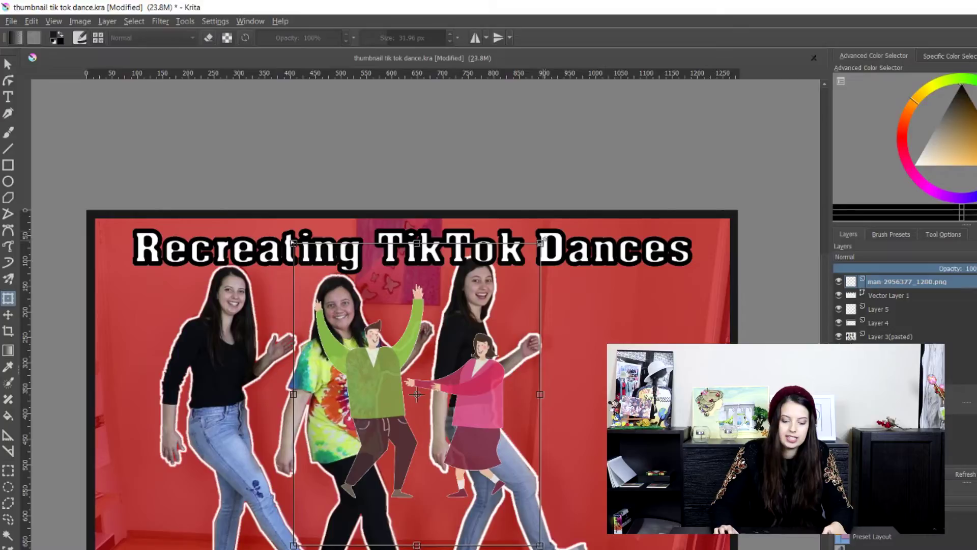
pyautogui.moveTo(416, 395); pyautogui.dragTo(671, 522)
pyautogui.press('Return')
pyautogui.moveTo(967, 268); pyautogui.dragTo(939, 269)
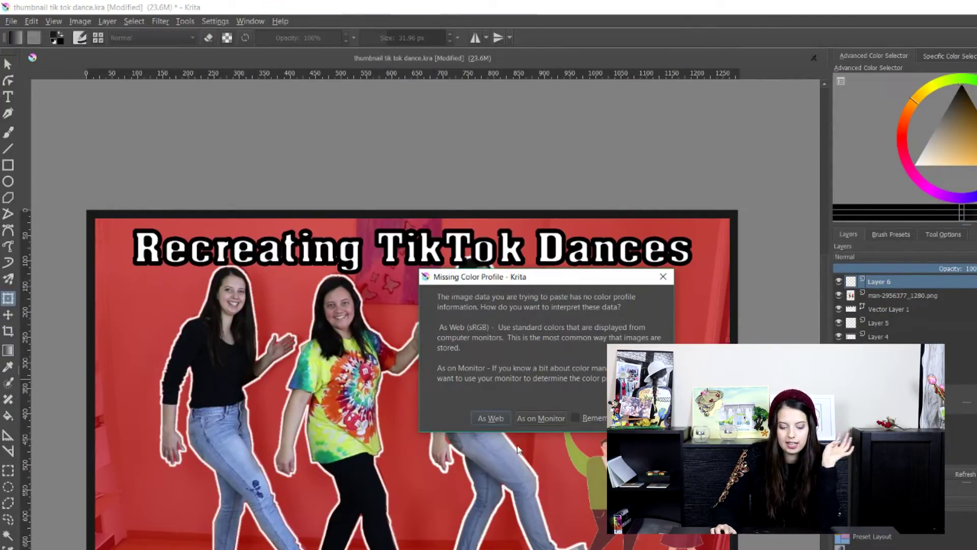
# Paste the TikTok logo as Web colours, then shrink it and place it at the right.
pyautogui.click(518, 420)
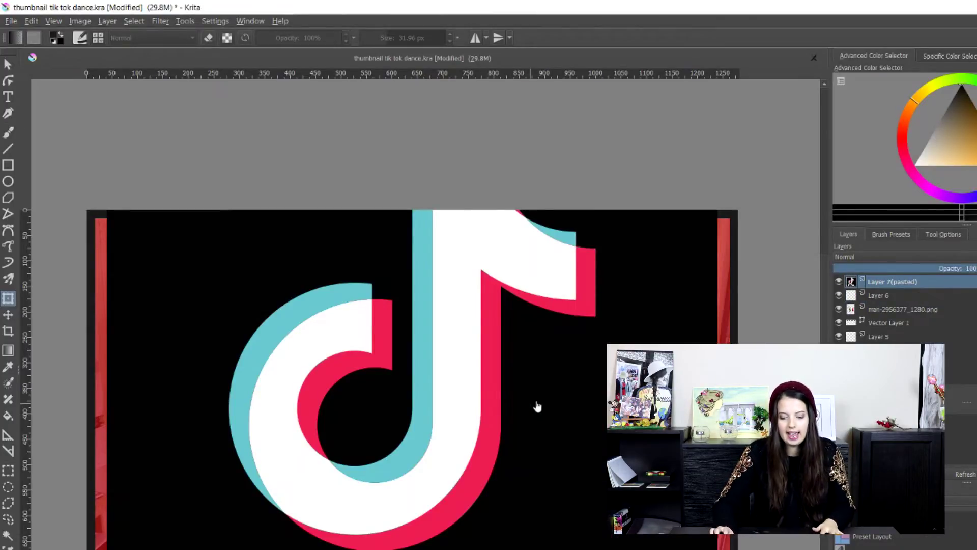
pyautogui.click(538, 405)
pyautogui.moveTo(412, 393); pyautogui.dragTo(611, 420)
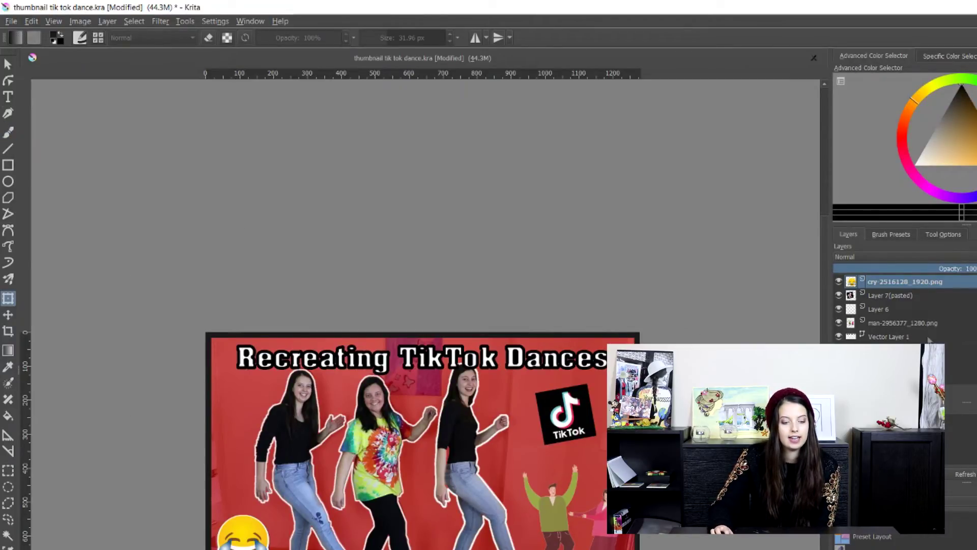
# Save As 'thumbnail tik tok dance.png' with type image/png and accept the PNG options.
pyautogui.click(10, 23)
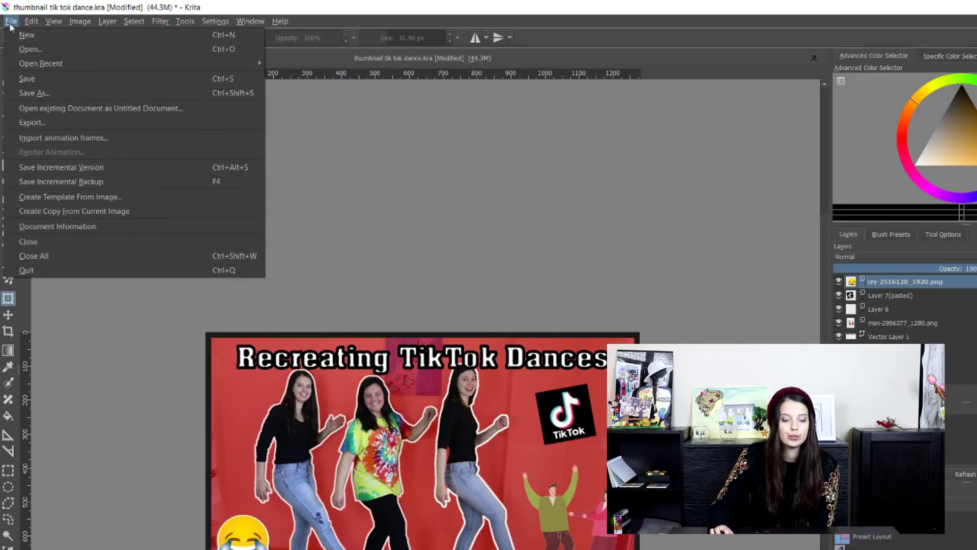
pyautogui.click(42, 94)
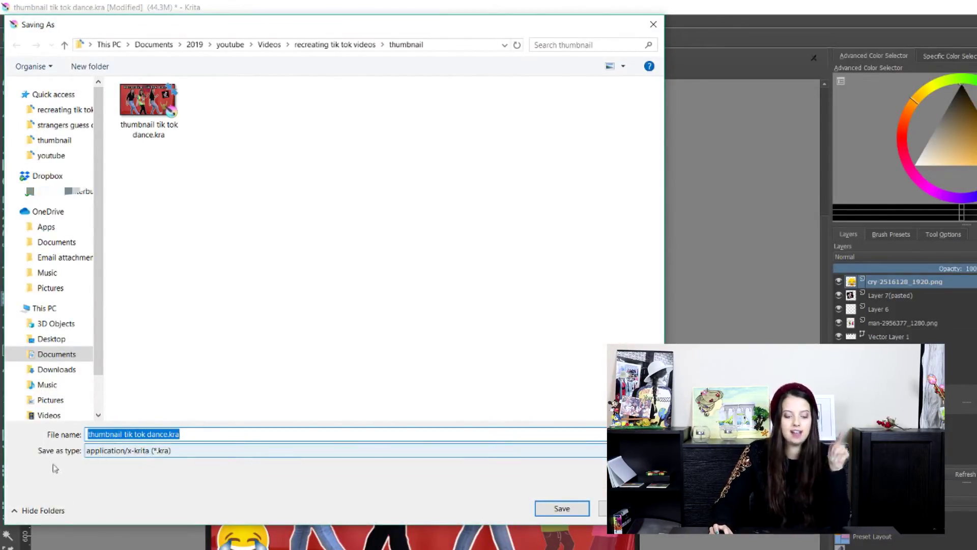
pyautogui.click(135, 450)
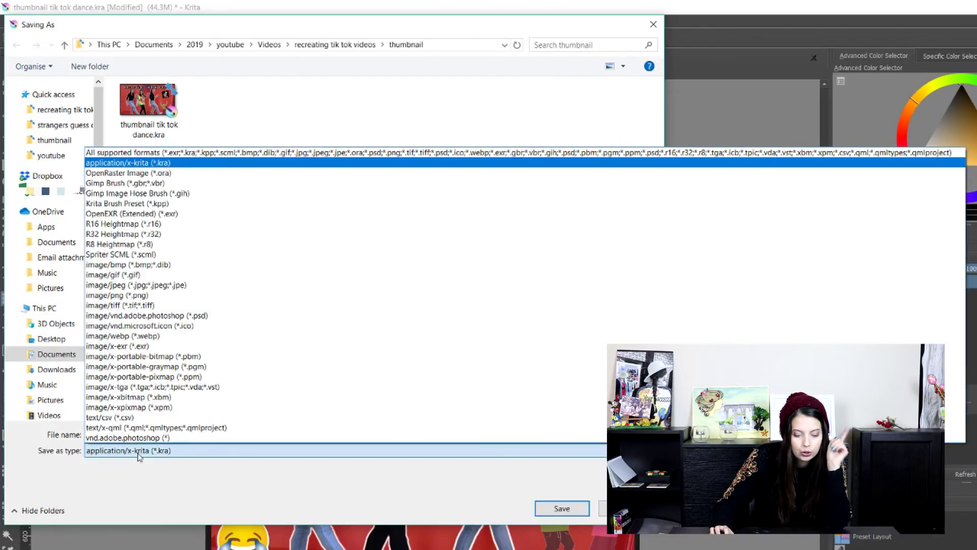
pyautogui.click(170, 300)
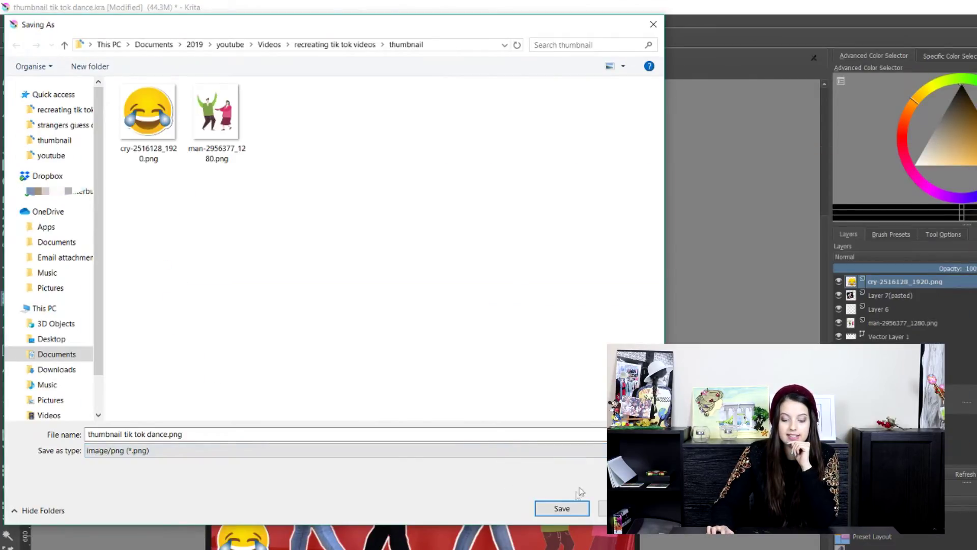
pyautogui.click(569, 509)
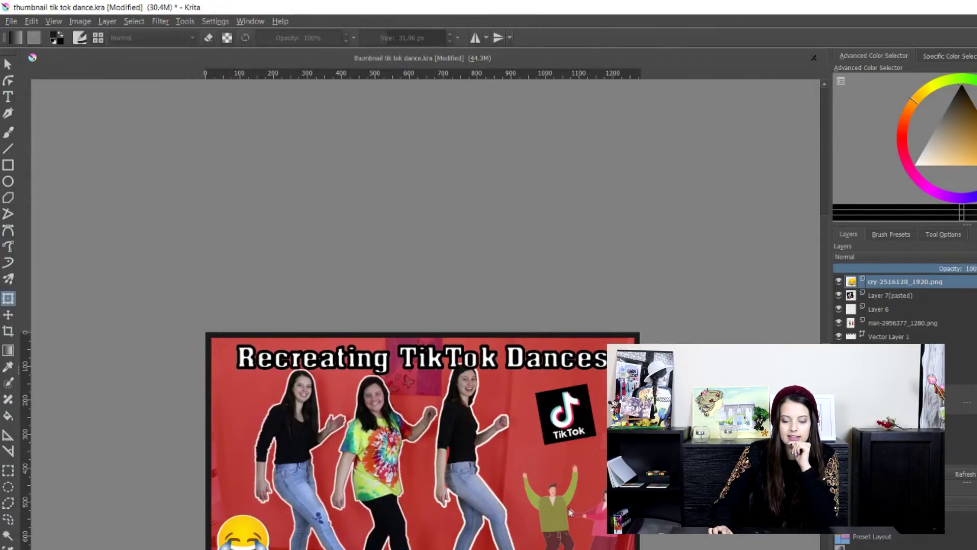
pyautogui.moveTo(654, 306); pyautogui.dragTo(445, 199)
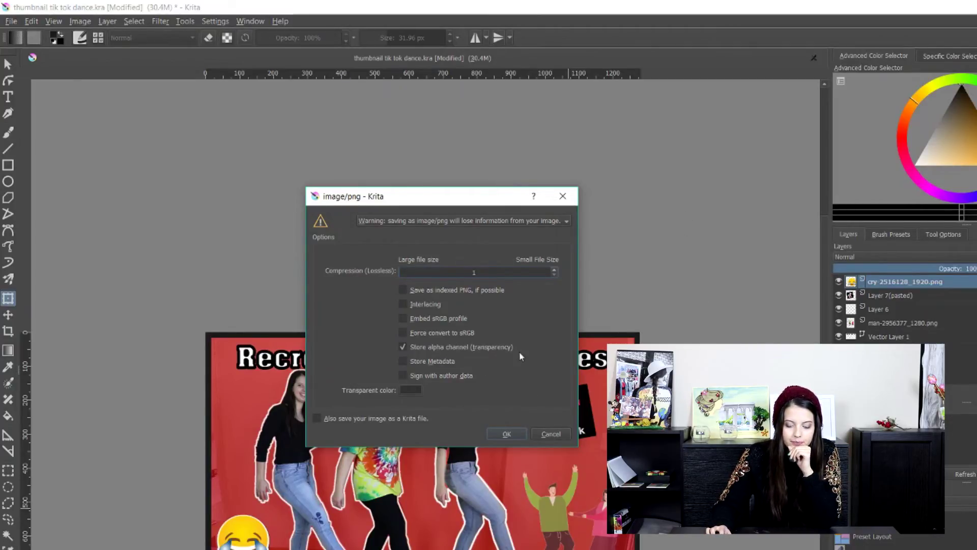
pyautogui.click(508, 434)
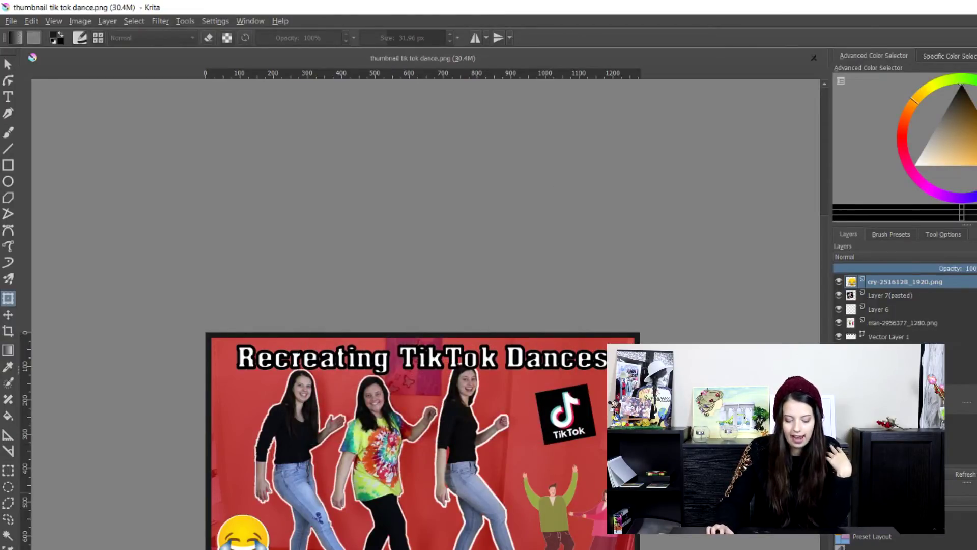